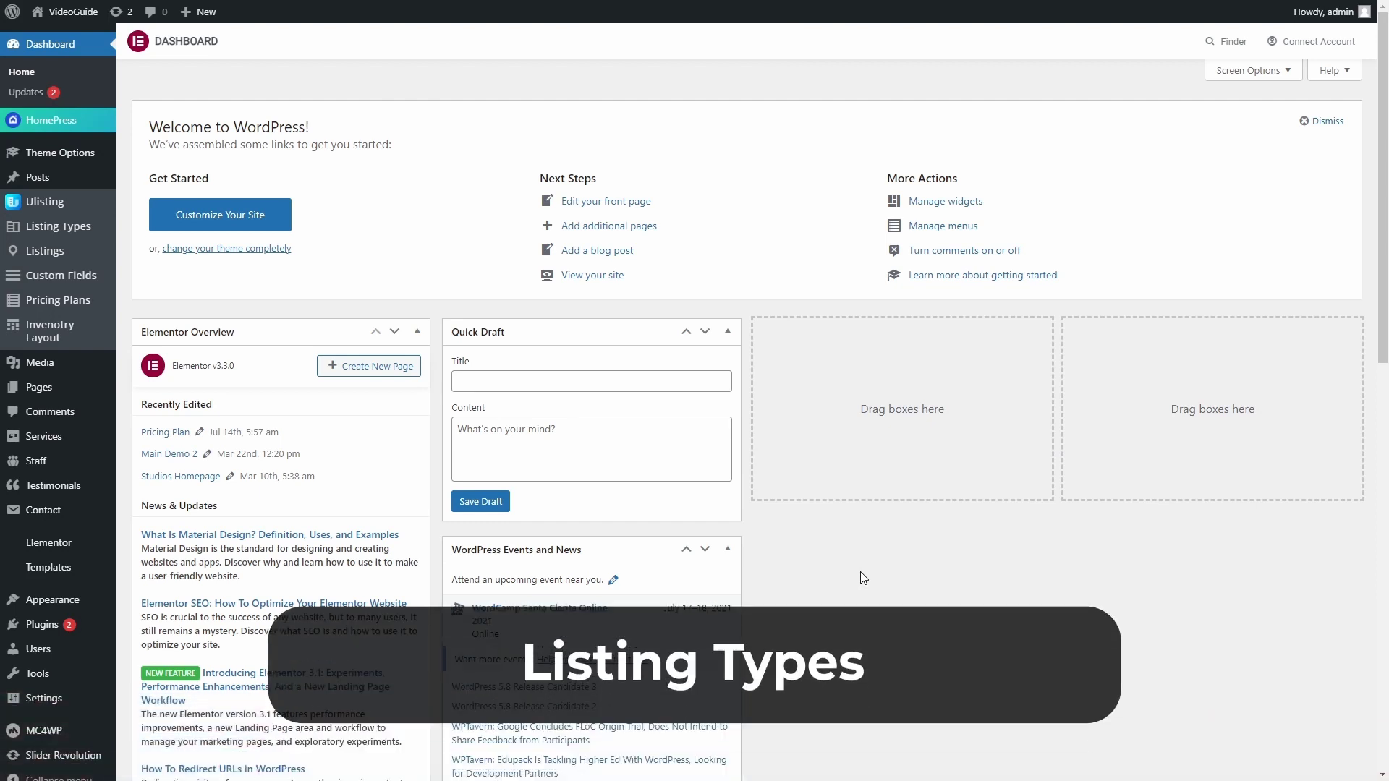
Open the uListing plugin and go to its Listing Types page
click(69, 205)
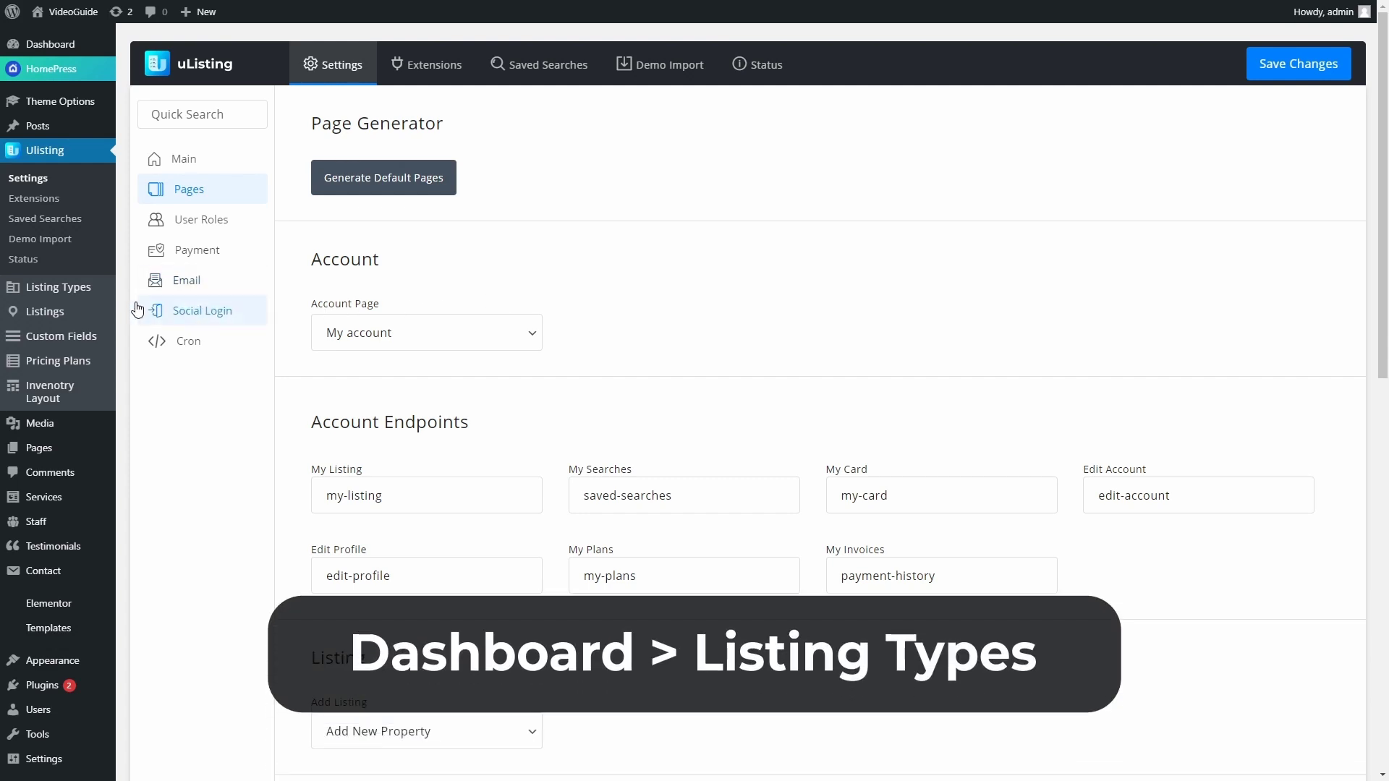
click(57, 291)
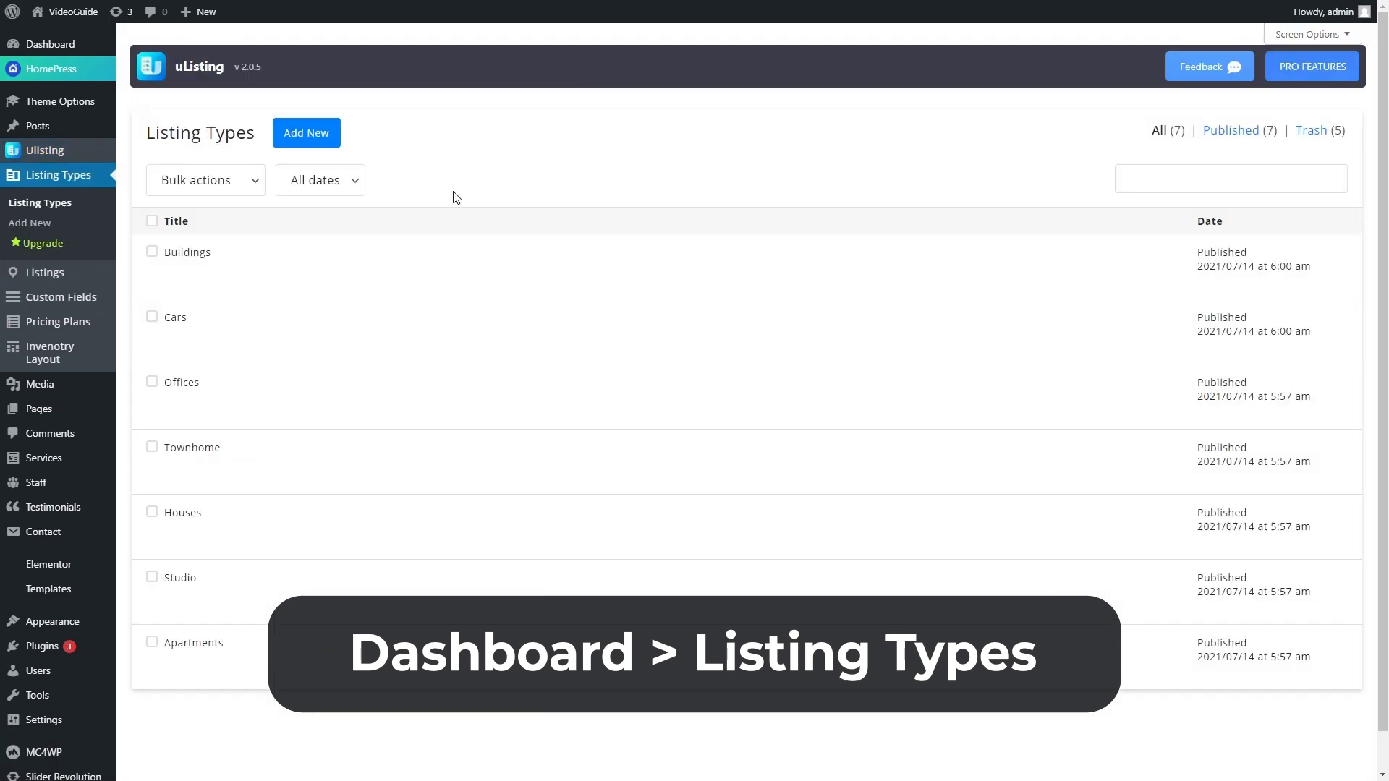
View the seven published listing types, from Buildings through Apartments
mouse_move(378, 283)
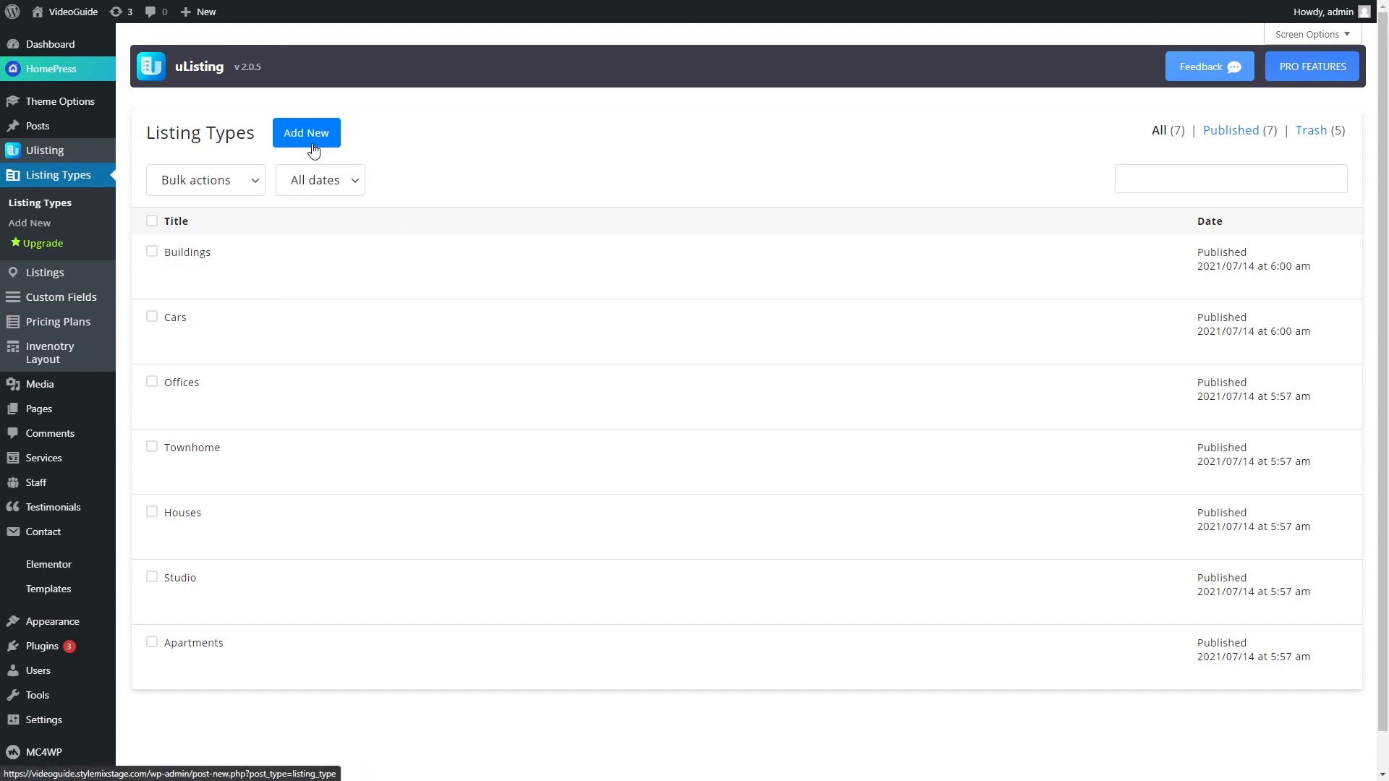
Add a new listing type and scroll down to its available custom fields
click(45, 231)
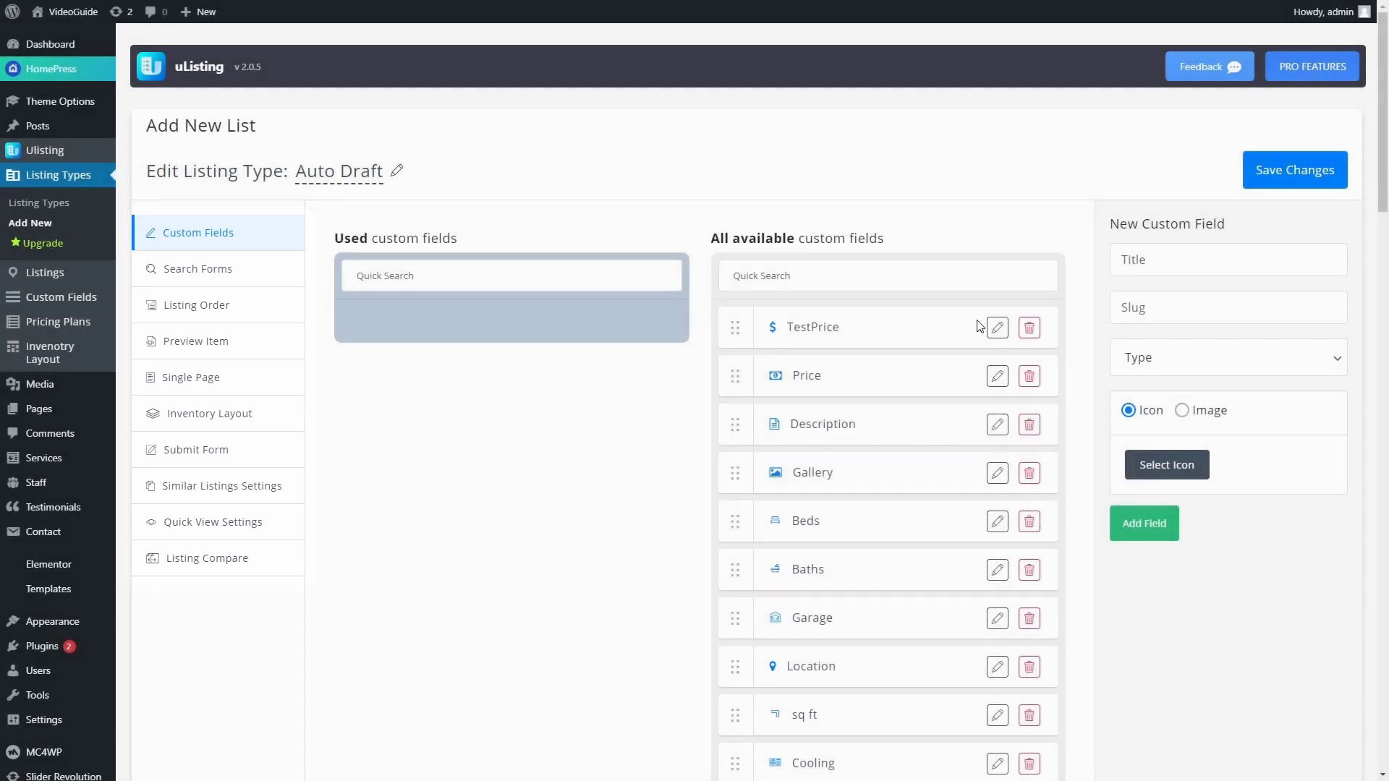
scroll(981, 322, down, 3)
scroll(981, 363, down, 6)
Create a Price-type custom field titled NewPrice with the Dollar icon
text(NewPrice)
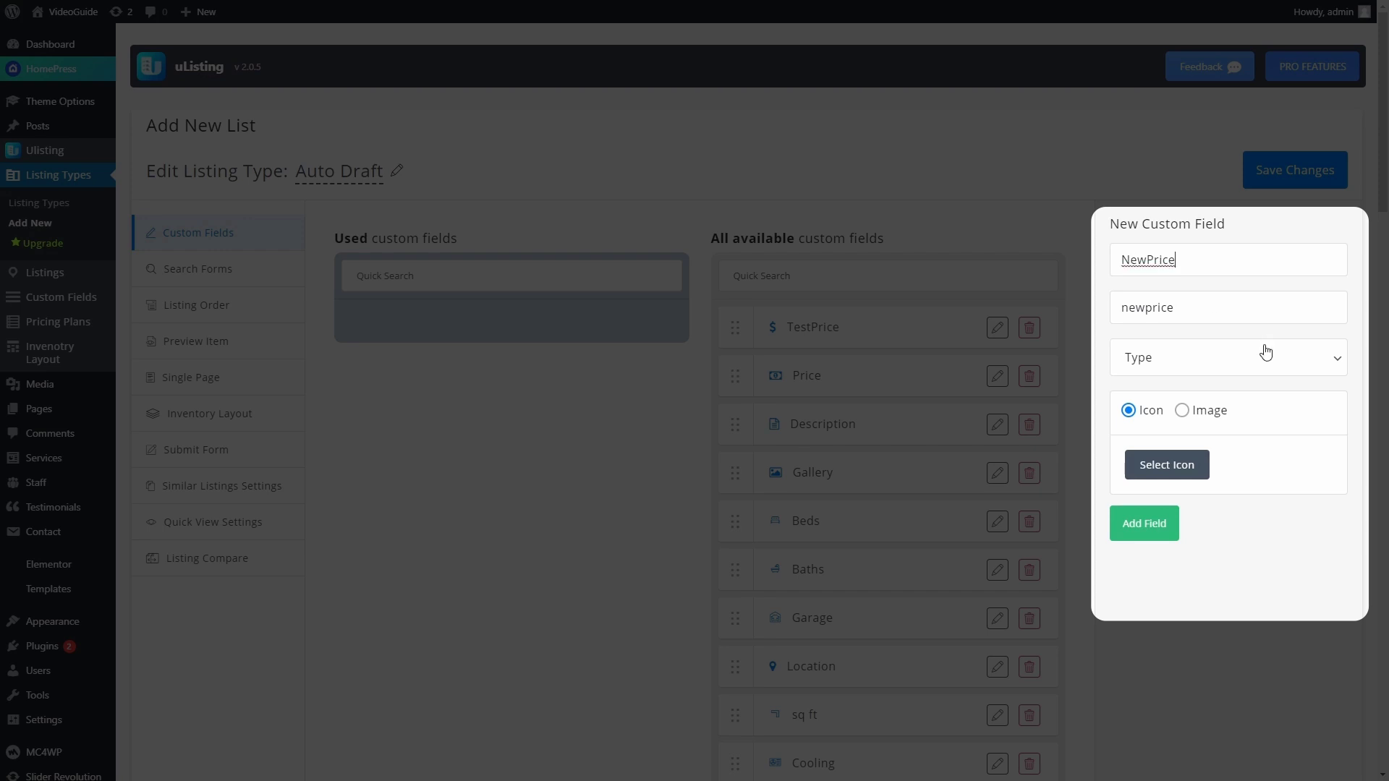
click(1216, 373)
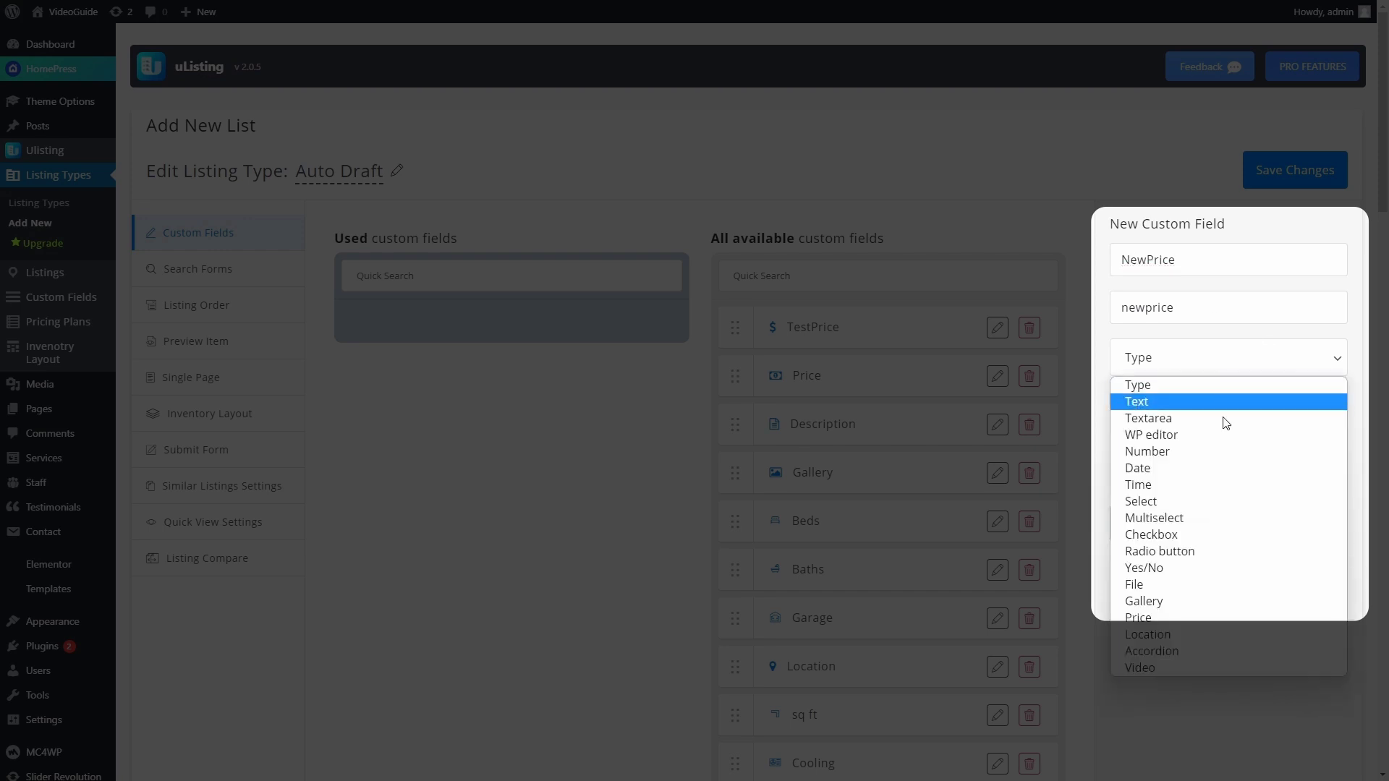
click(1241, 611)
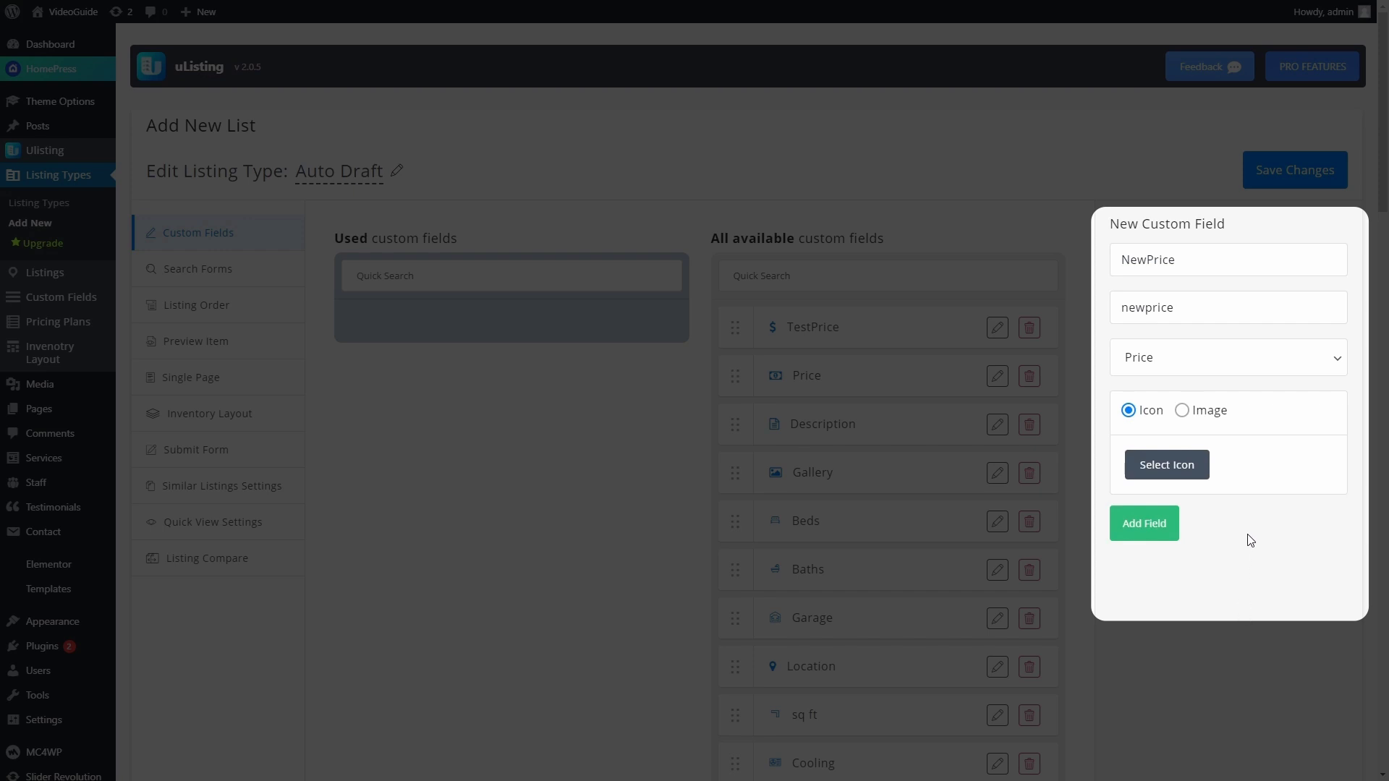
click(1182, 413)
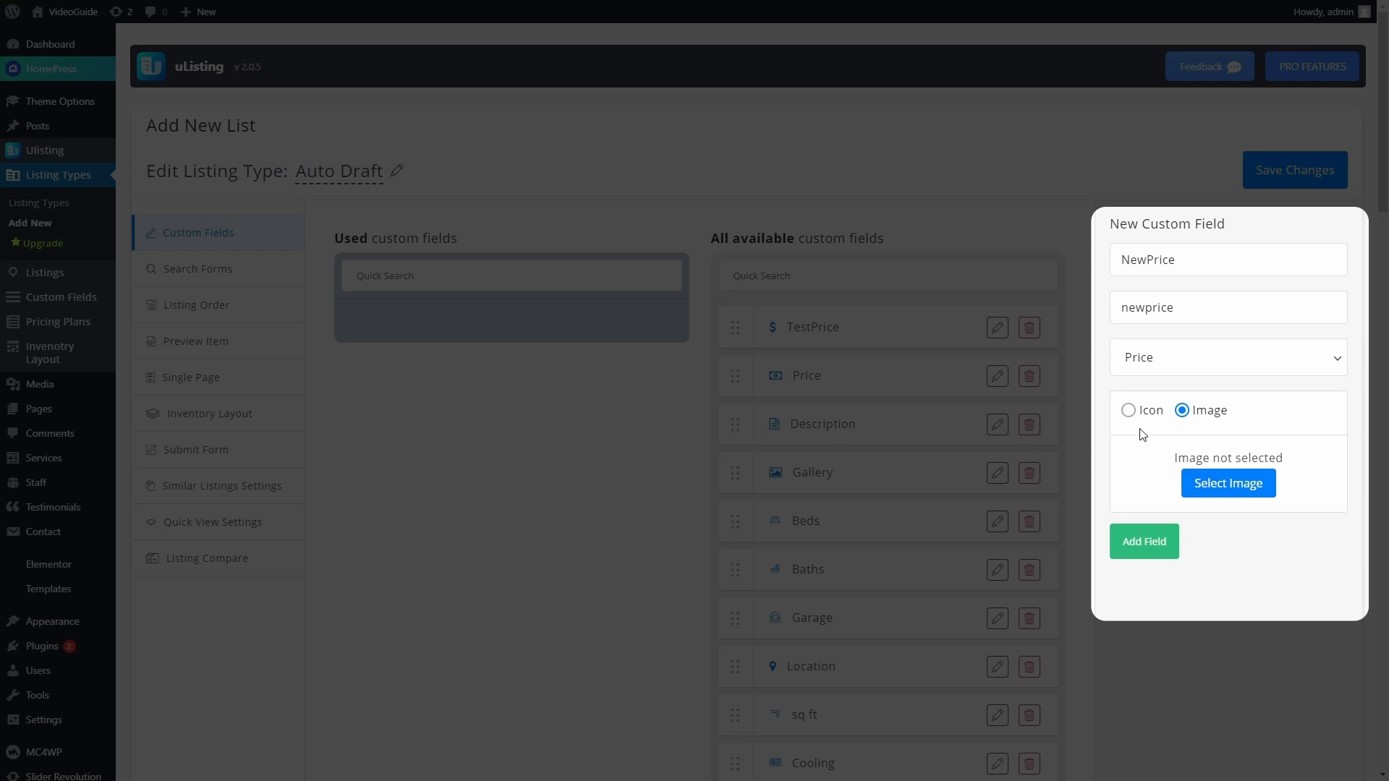
click(1133, 412)
click(1151, 461)
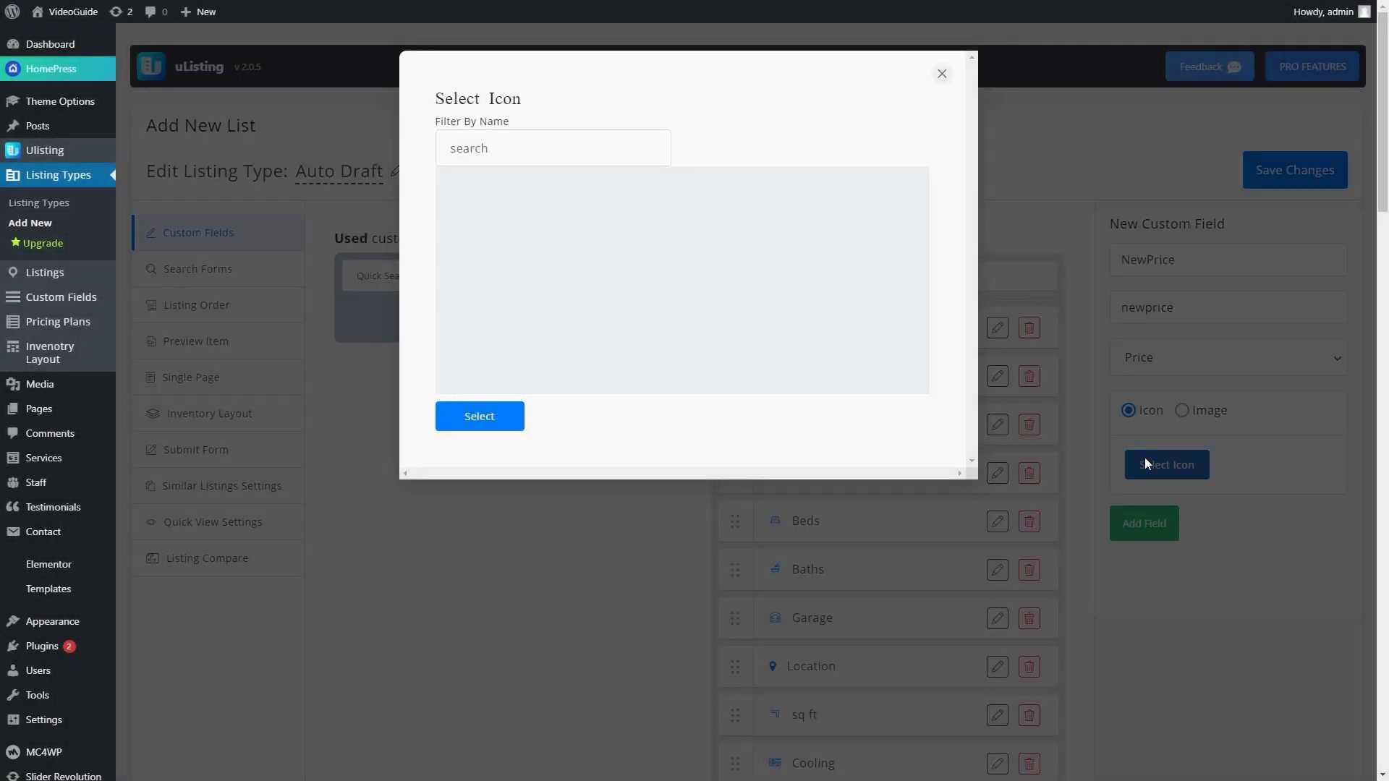
click(564, 153)
text(Dol)
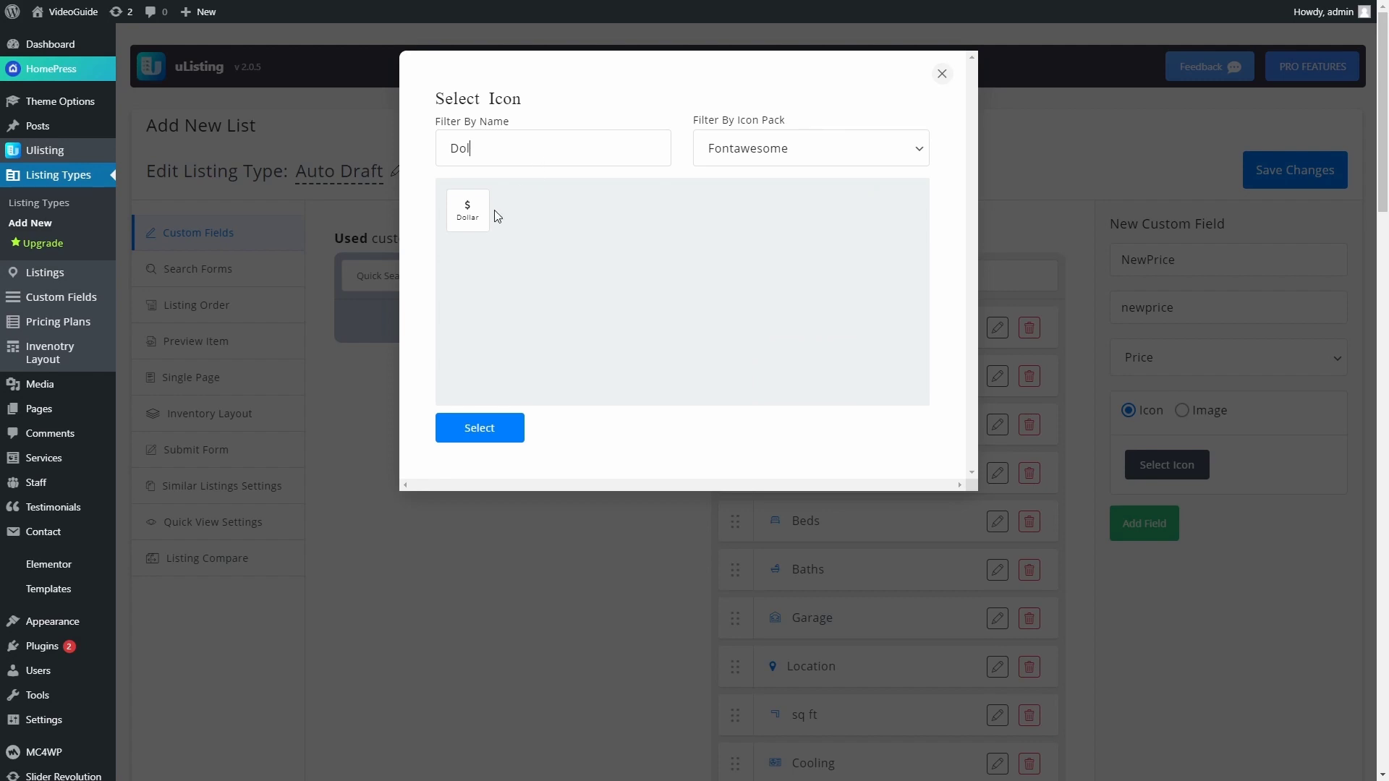
click(470, 210)
click(510, 427)
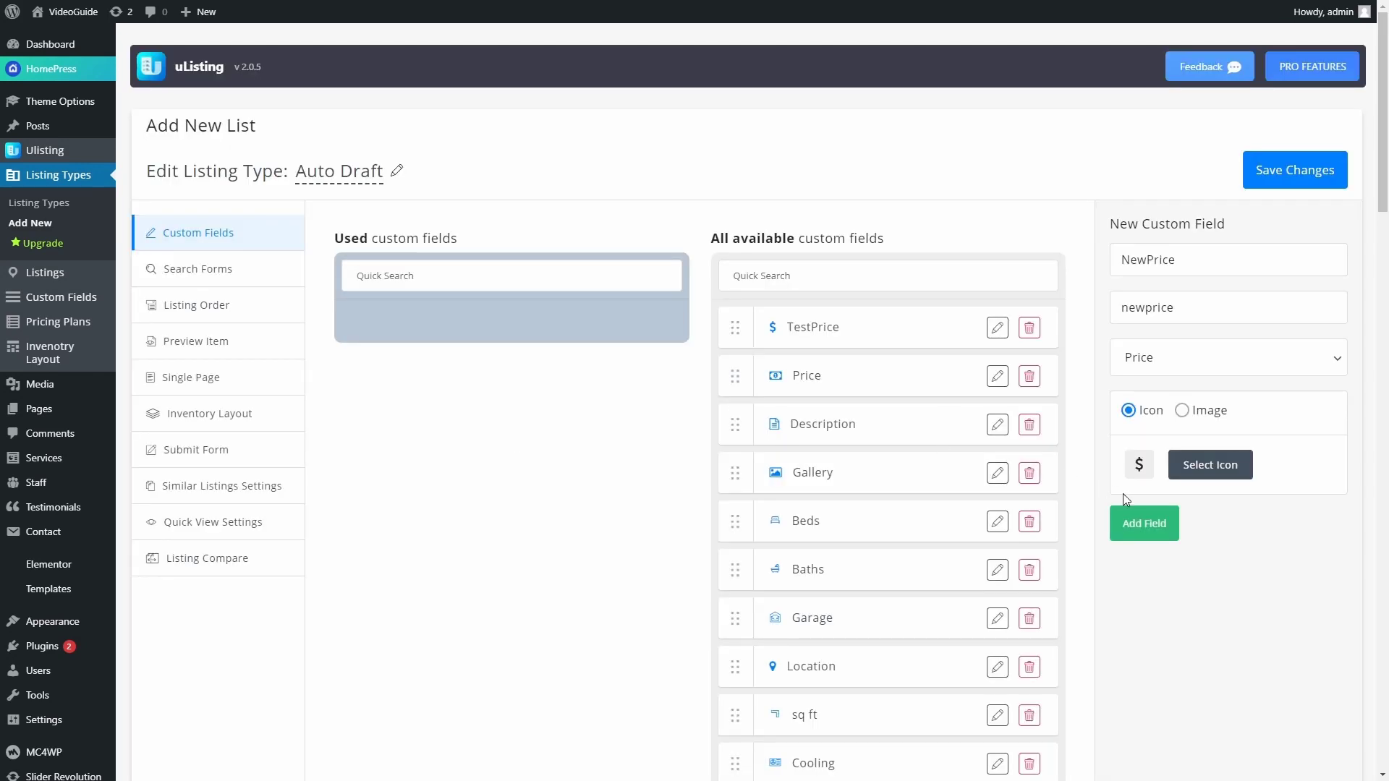
click(1145, 524)
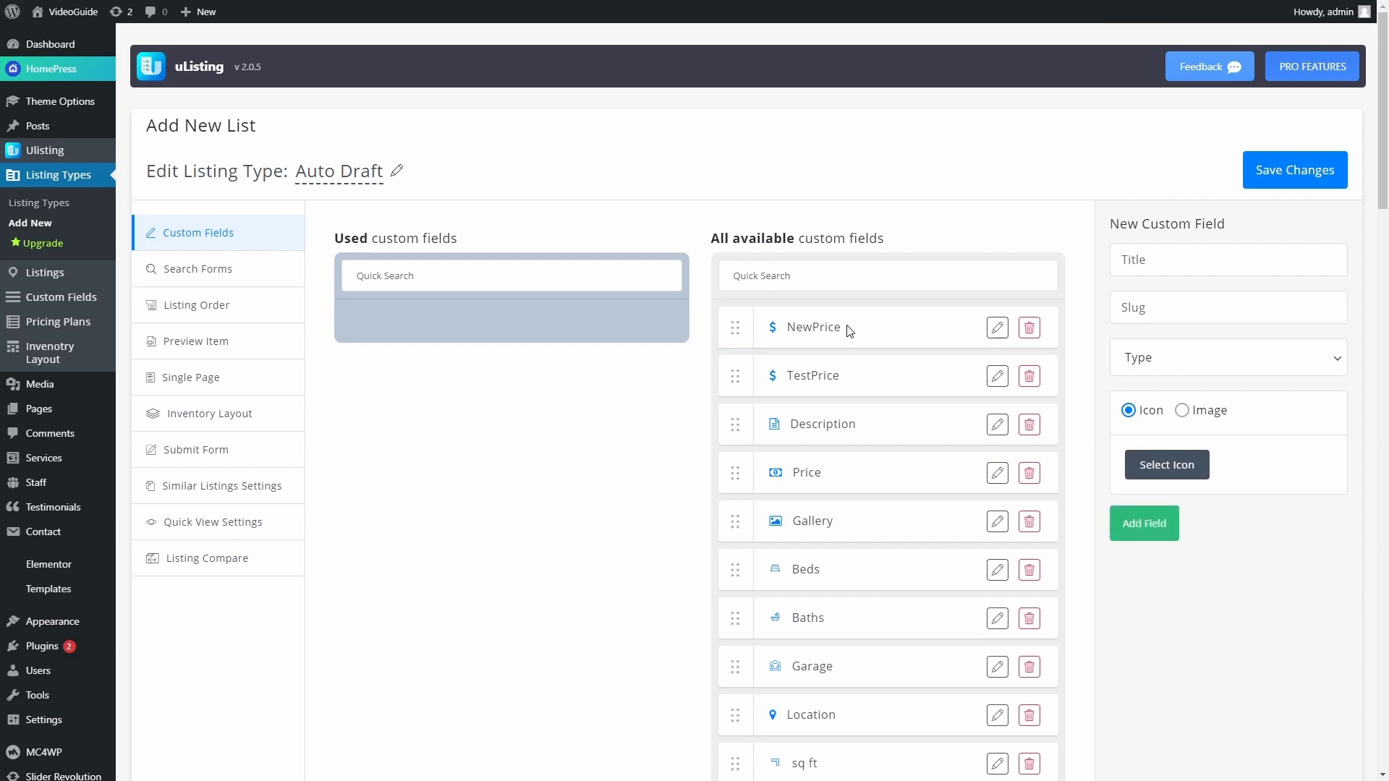
Add NewPrice to the used custom fields and save the listing type
drag(735, 327, 483, 299)
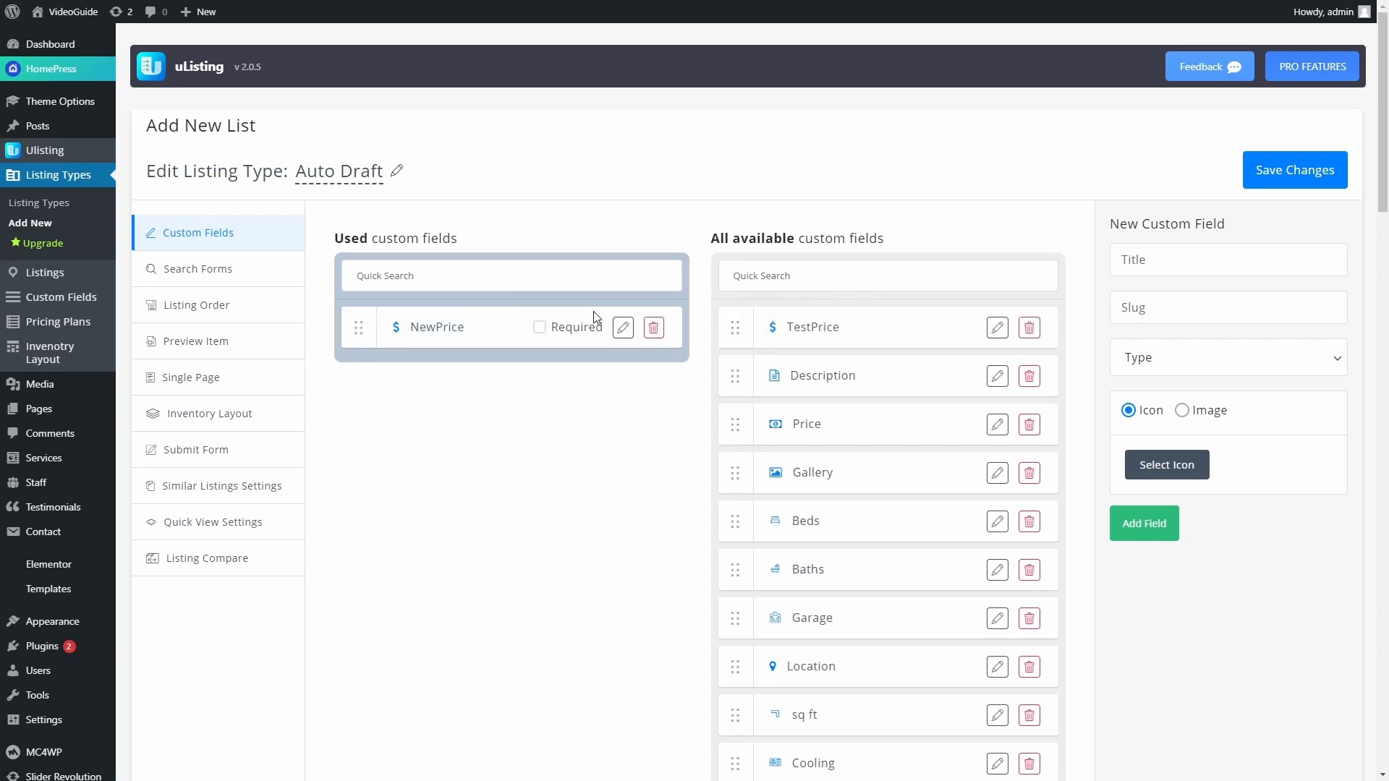
click(1289, 178)
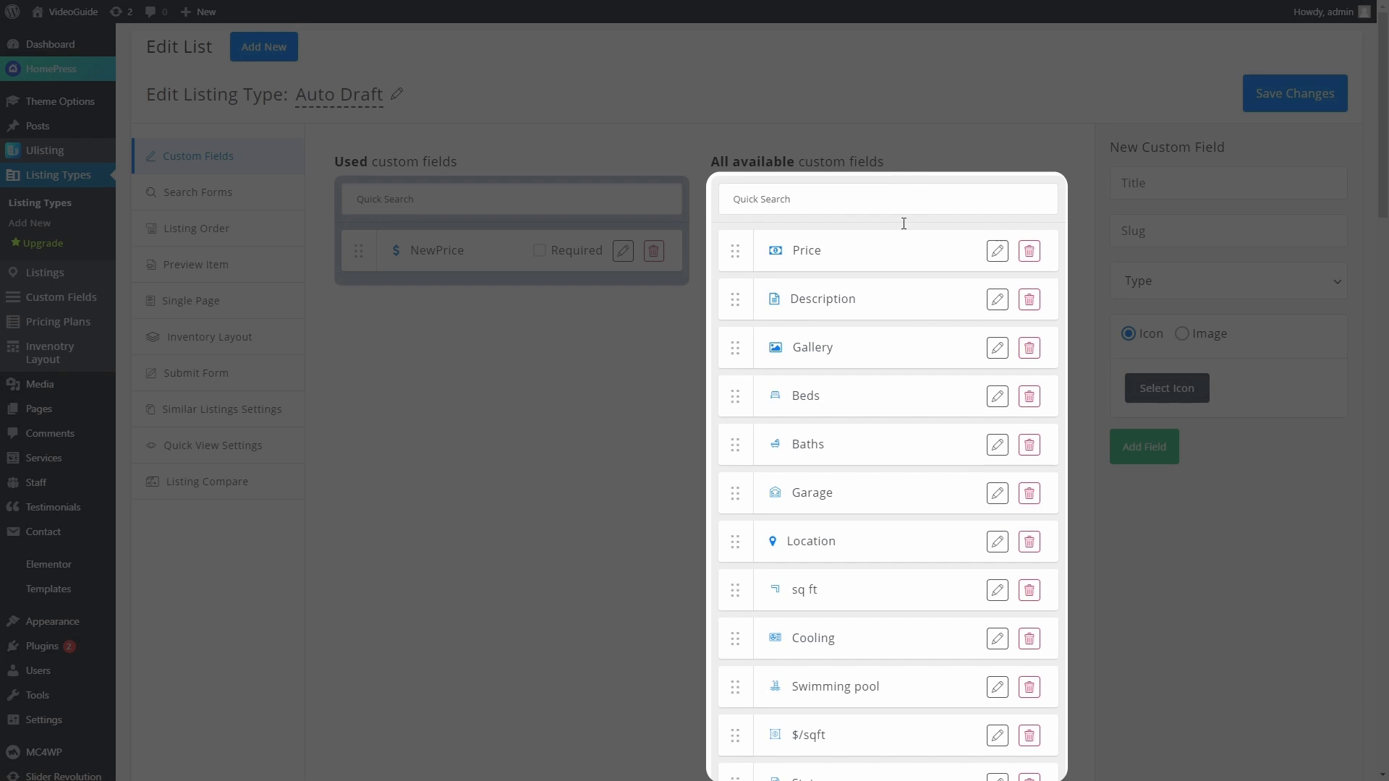
scroll(901, 405, down, 2)
scroll(895, 434, down, 10)
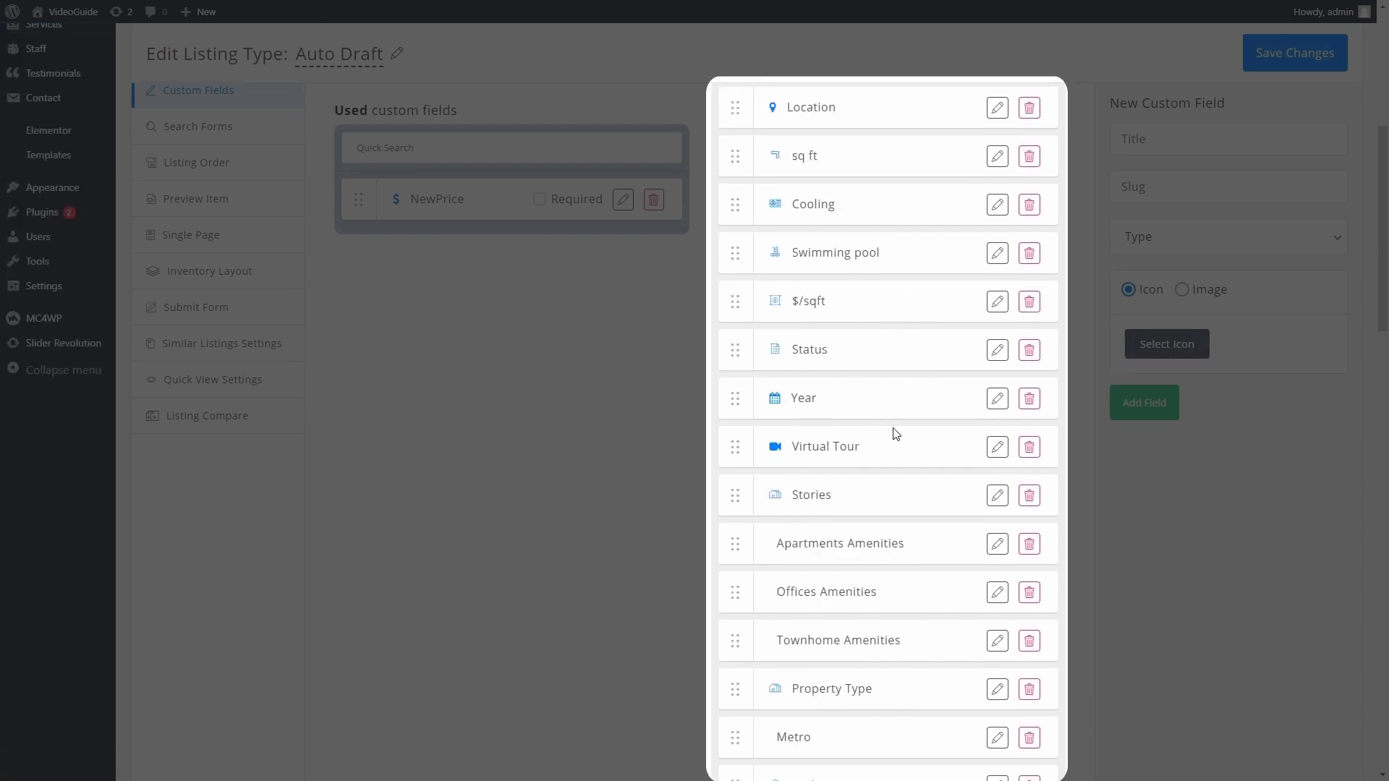
scroll(896, 432, down, 2)
scroll(896, 432, up, 7)
scroll(896, 433, up, 8)
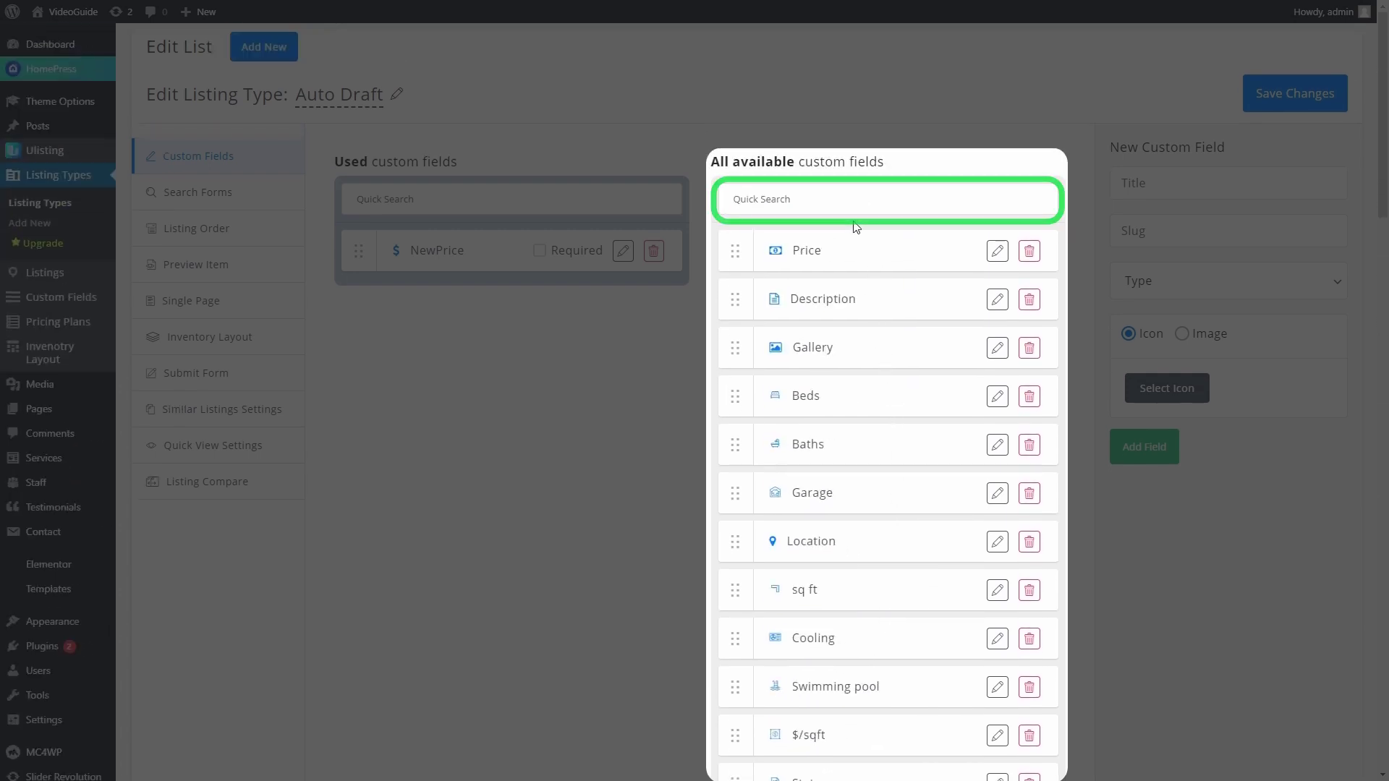
Search 'Desc', add Description above NewPrice in used fields, then clear the search
text(Desc)
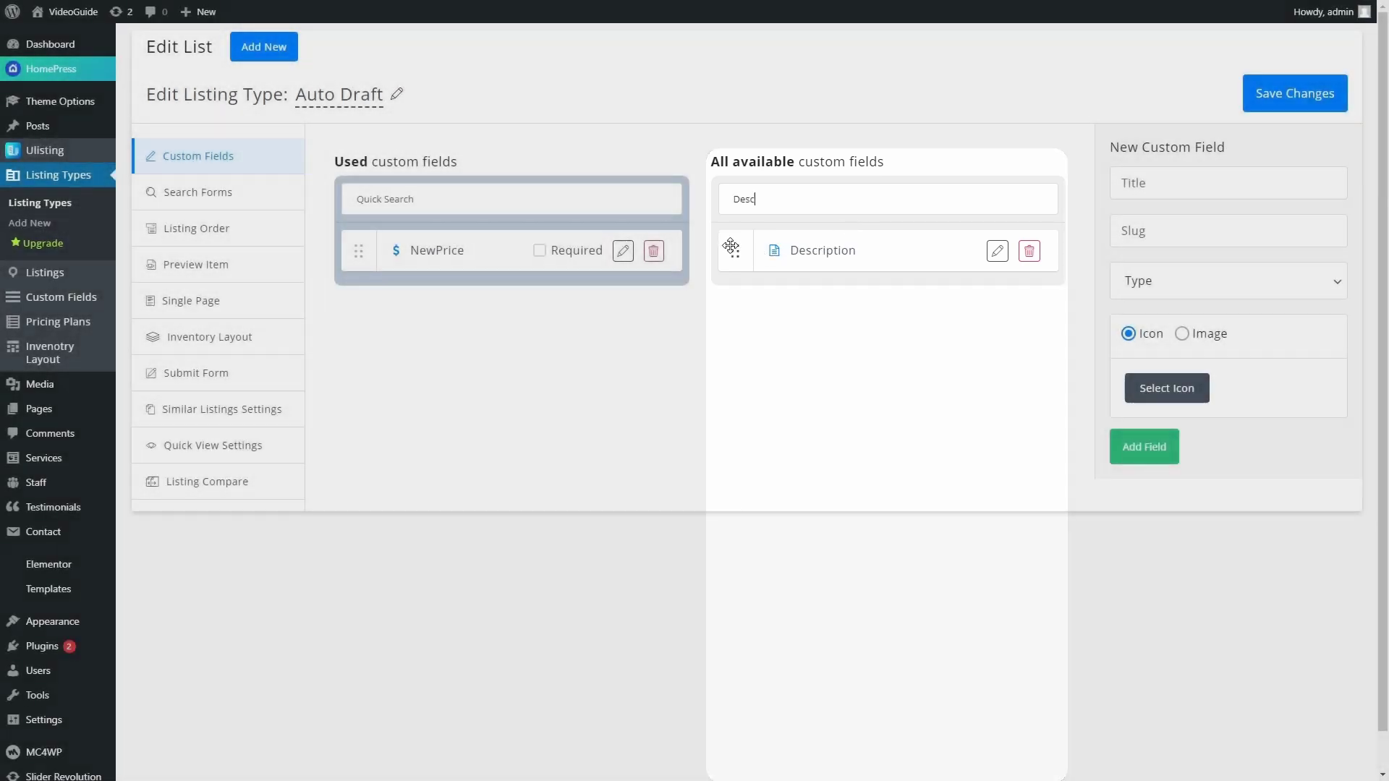
drag(731, 247, 539, 258)
drag(803, 196, 644, 169)
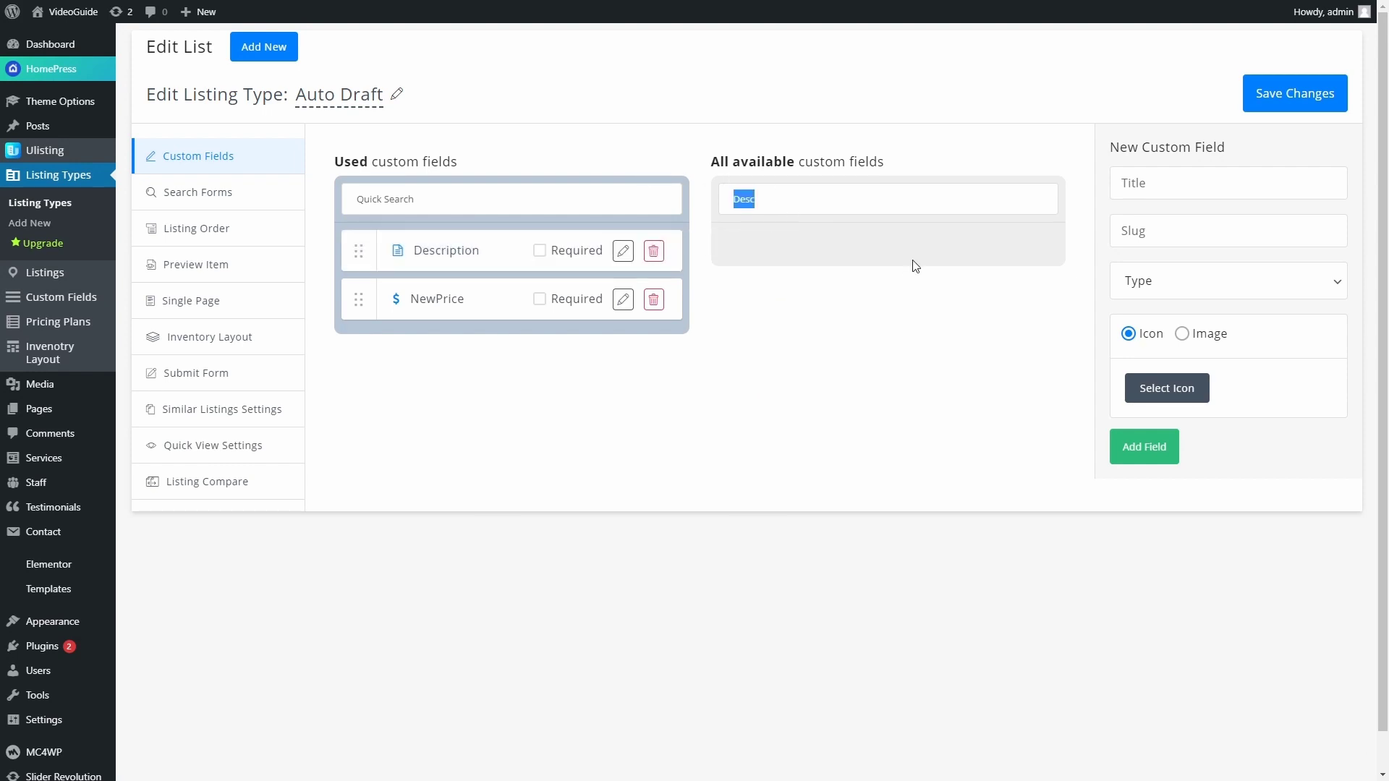
key(BackSpace)
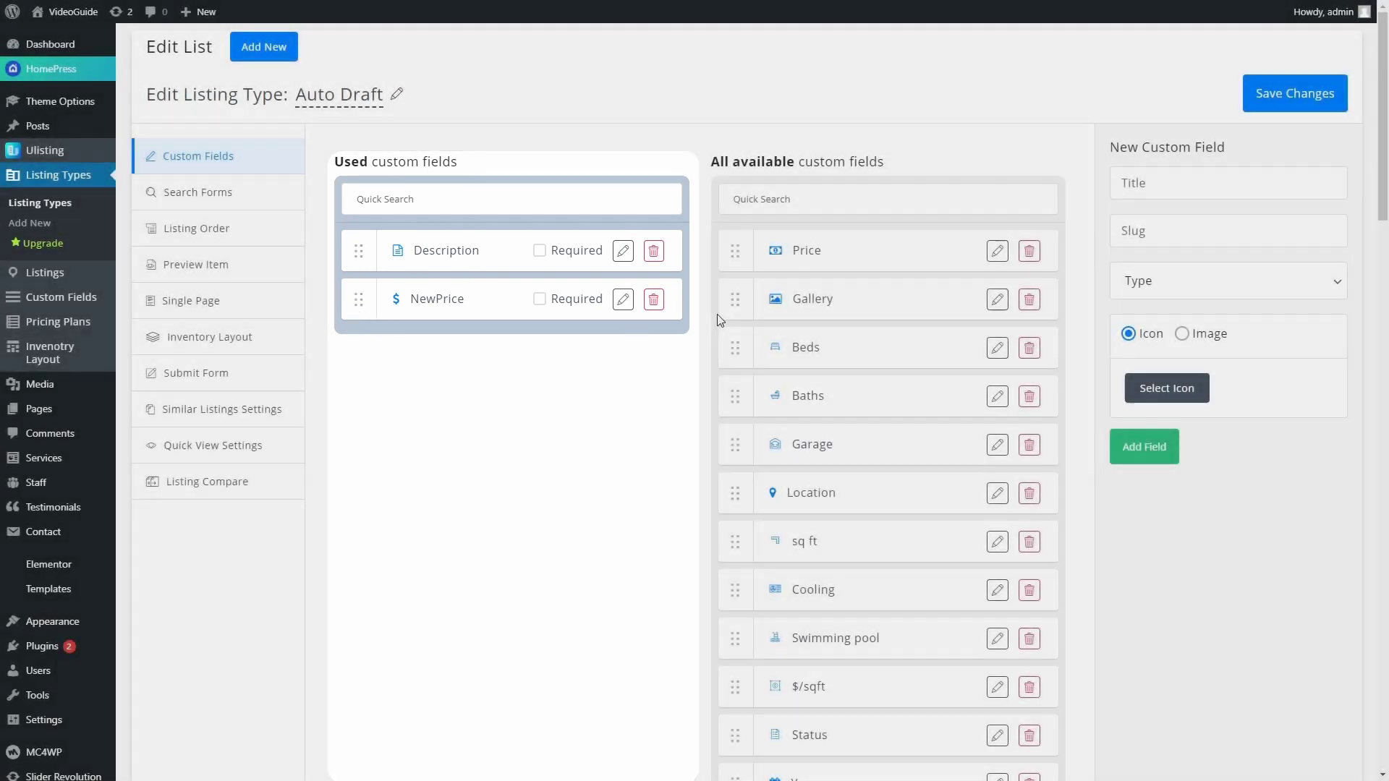
Add Gallery to the used fields, save, and return NewPrice to available fields
drag(721, 321, 479, 262)
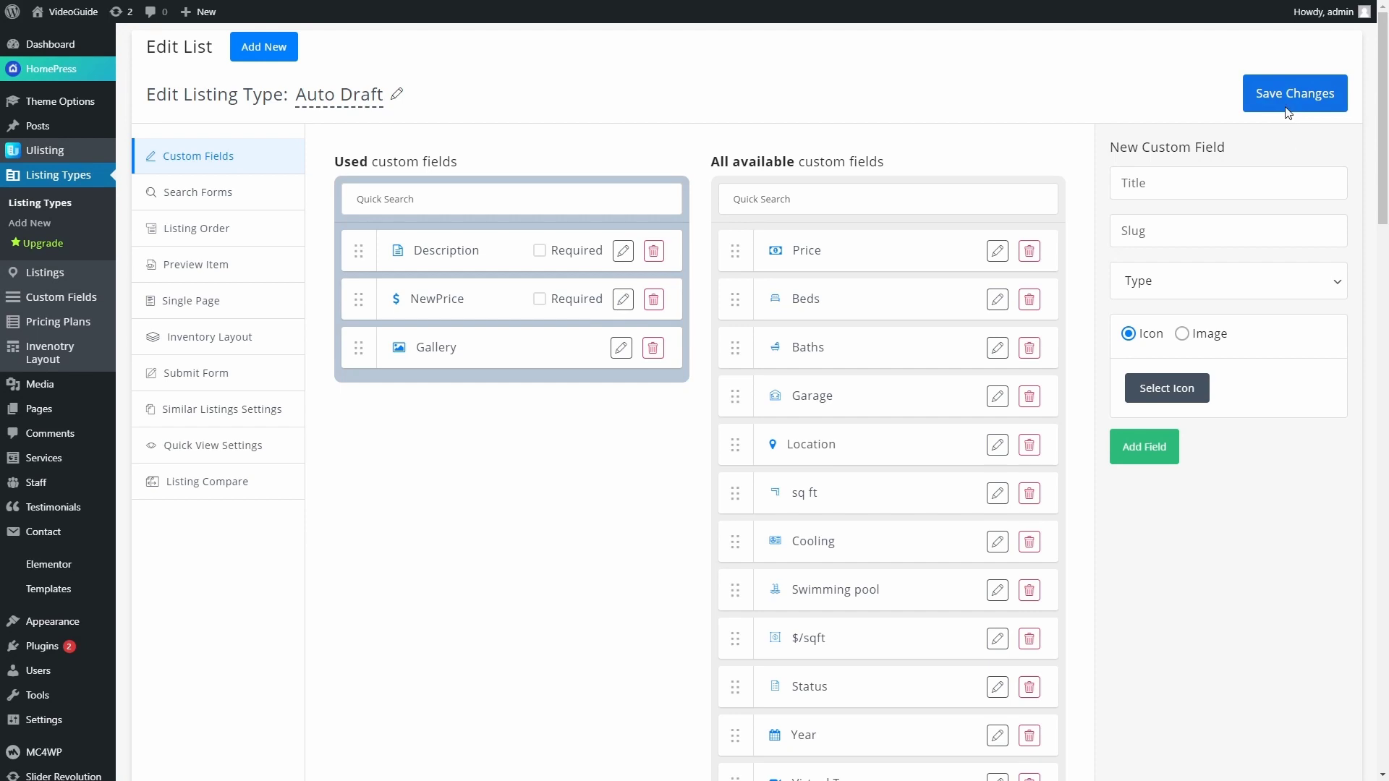
click(1292, 108)
drag(355, 305, 788, 275)
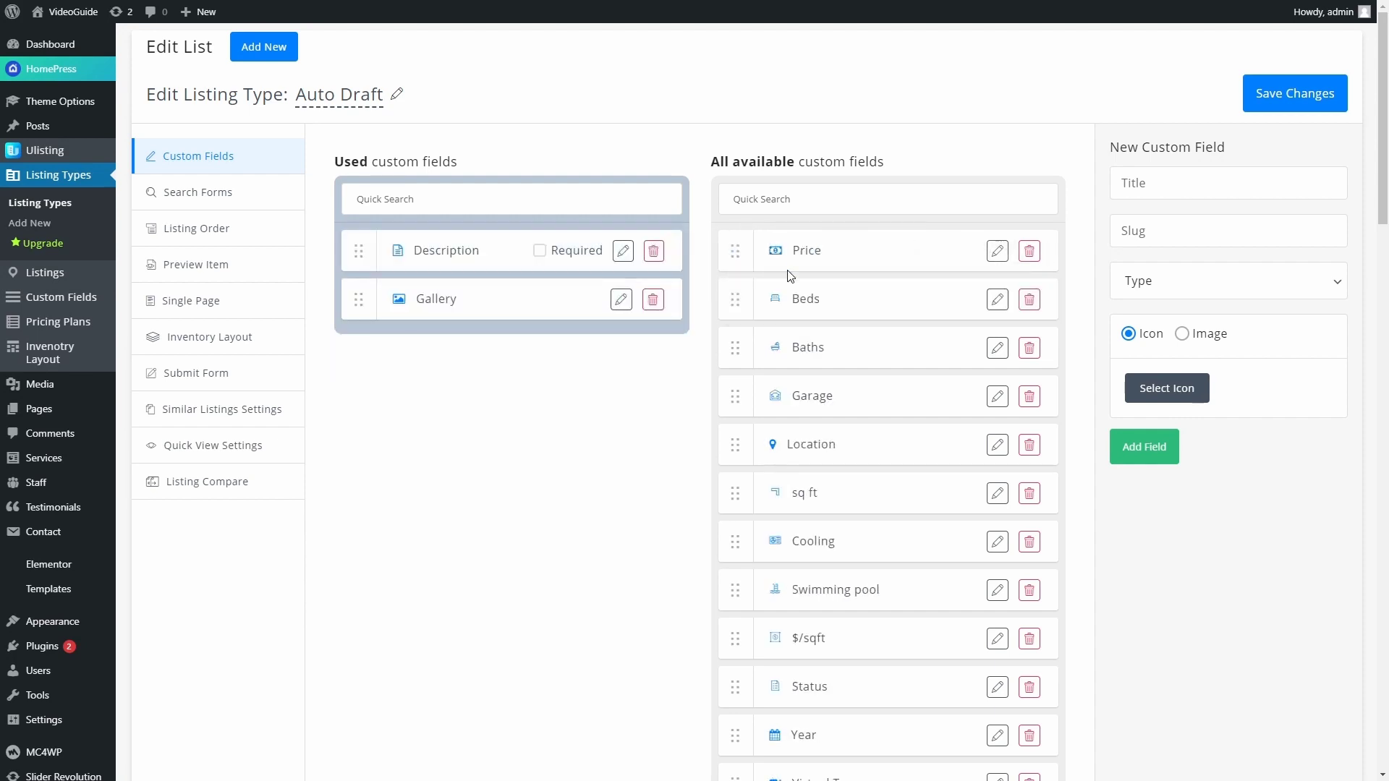
click(1335, 105)
Rename the Description field to Description2 and remove it from the used fields
click(622, 253)
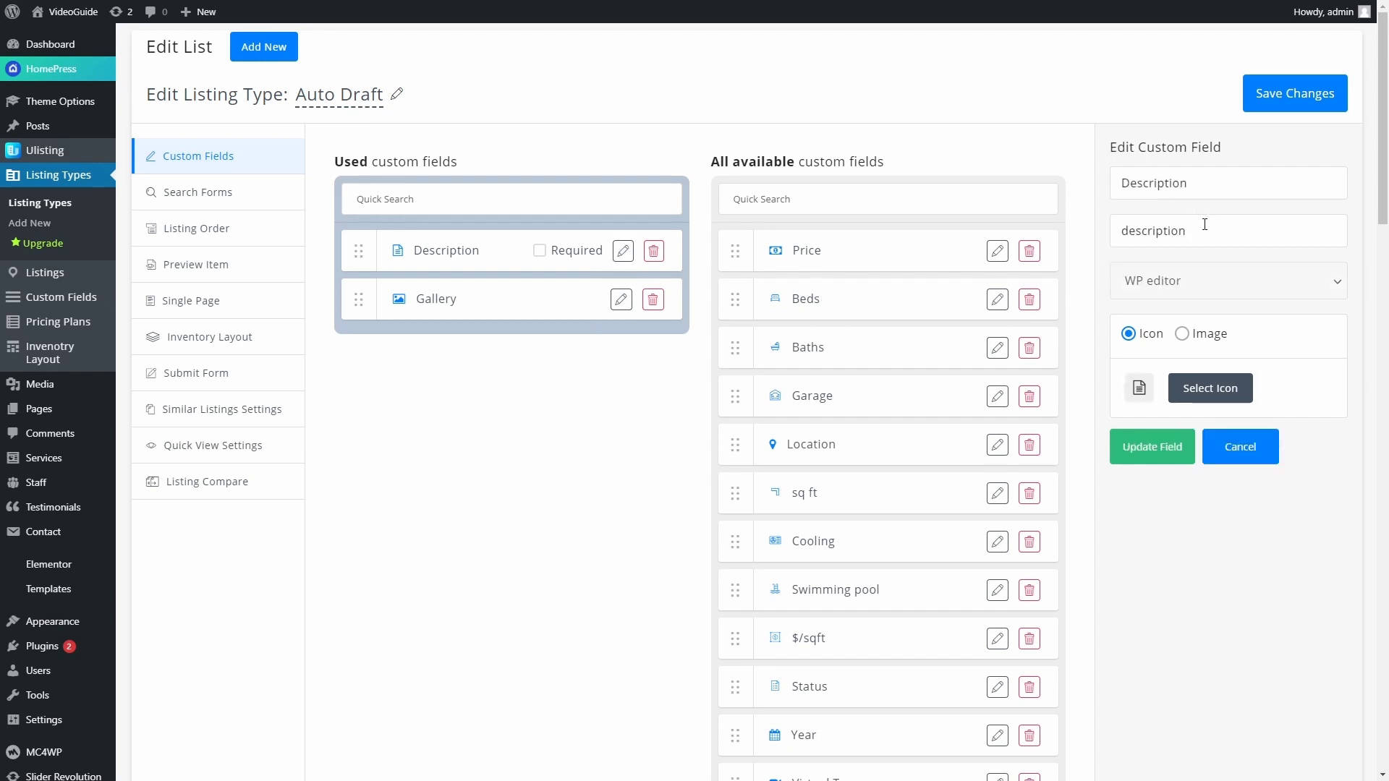
click(1209, 192)
click(1141, 443)
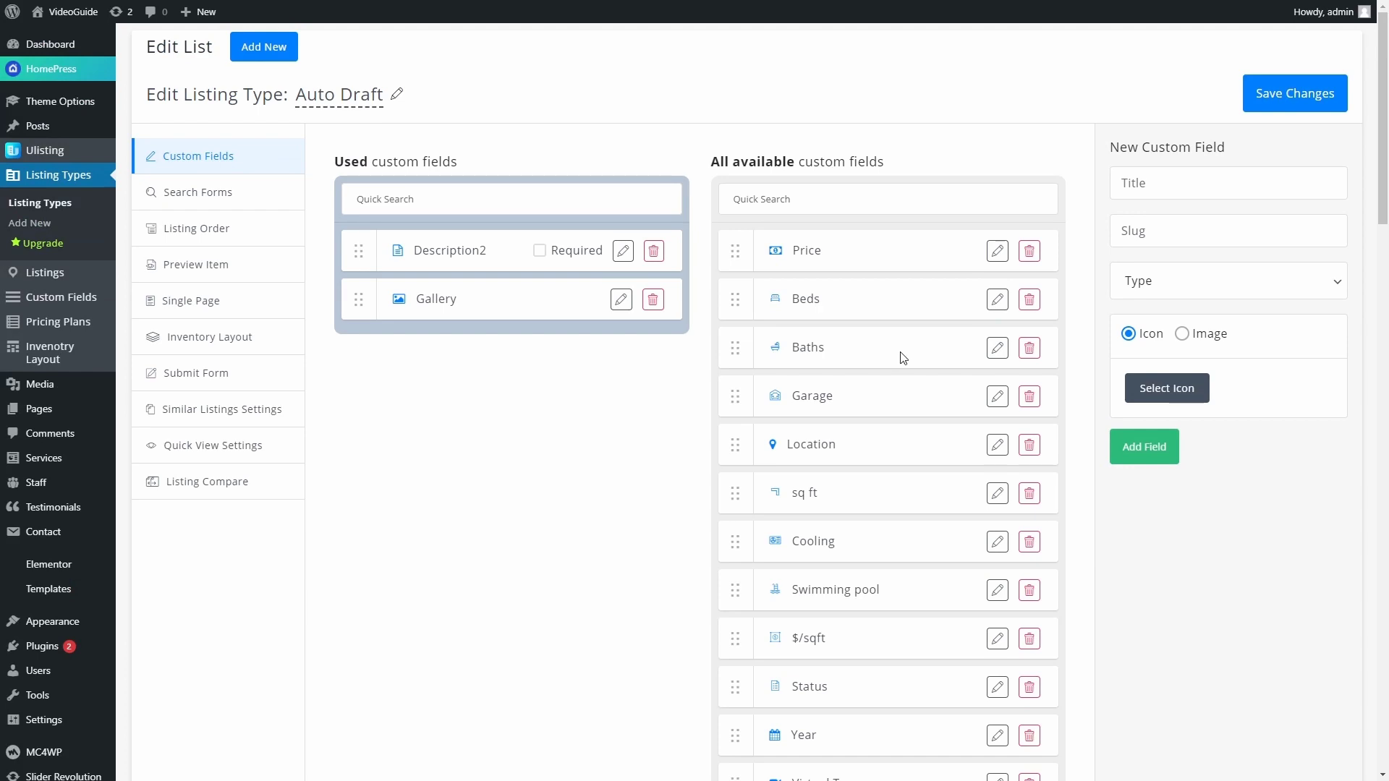
click(651, 251)
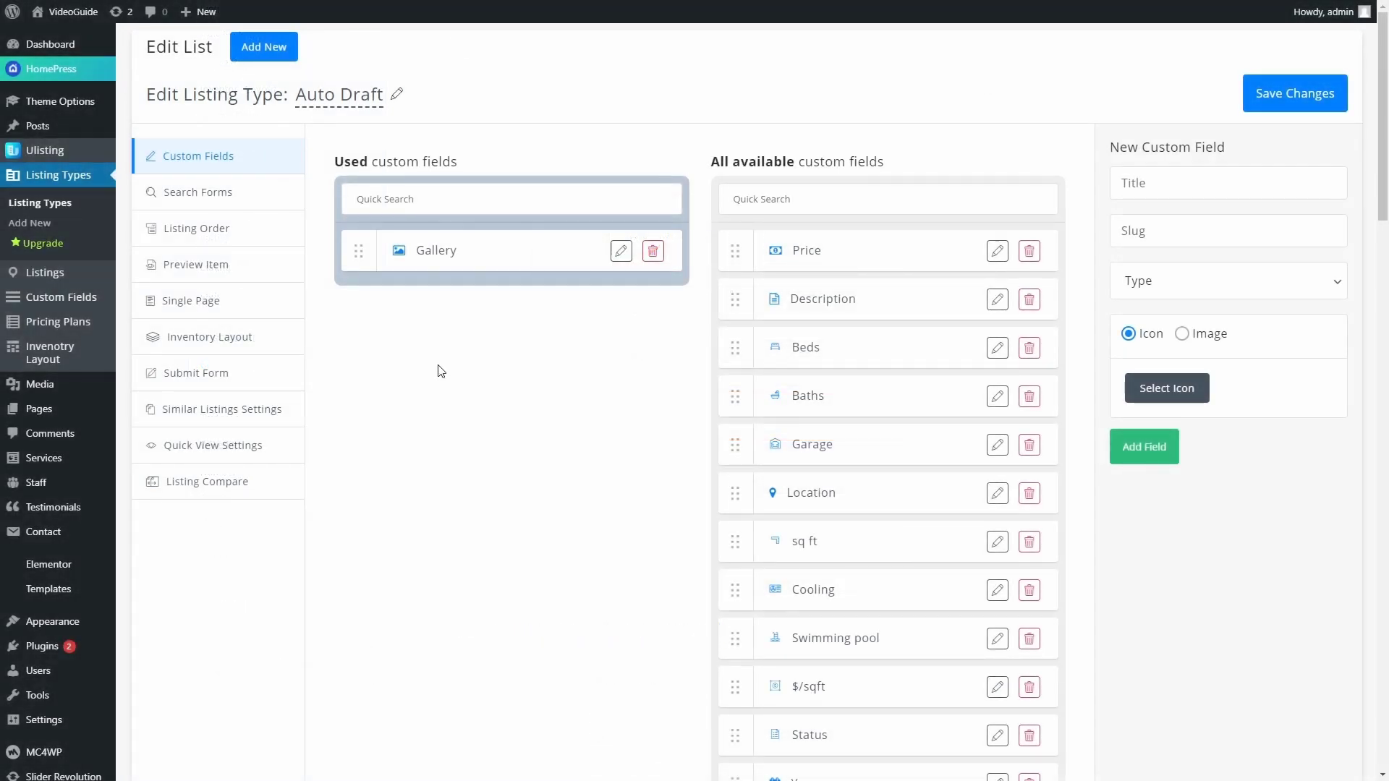
On the Custom Fields page, enter title Ferrari and set its type to Checkbox
click(60, 306)
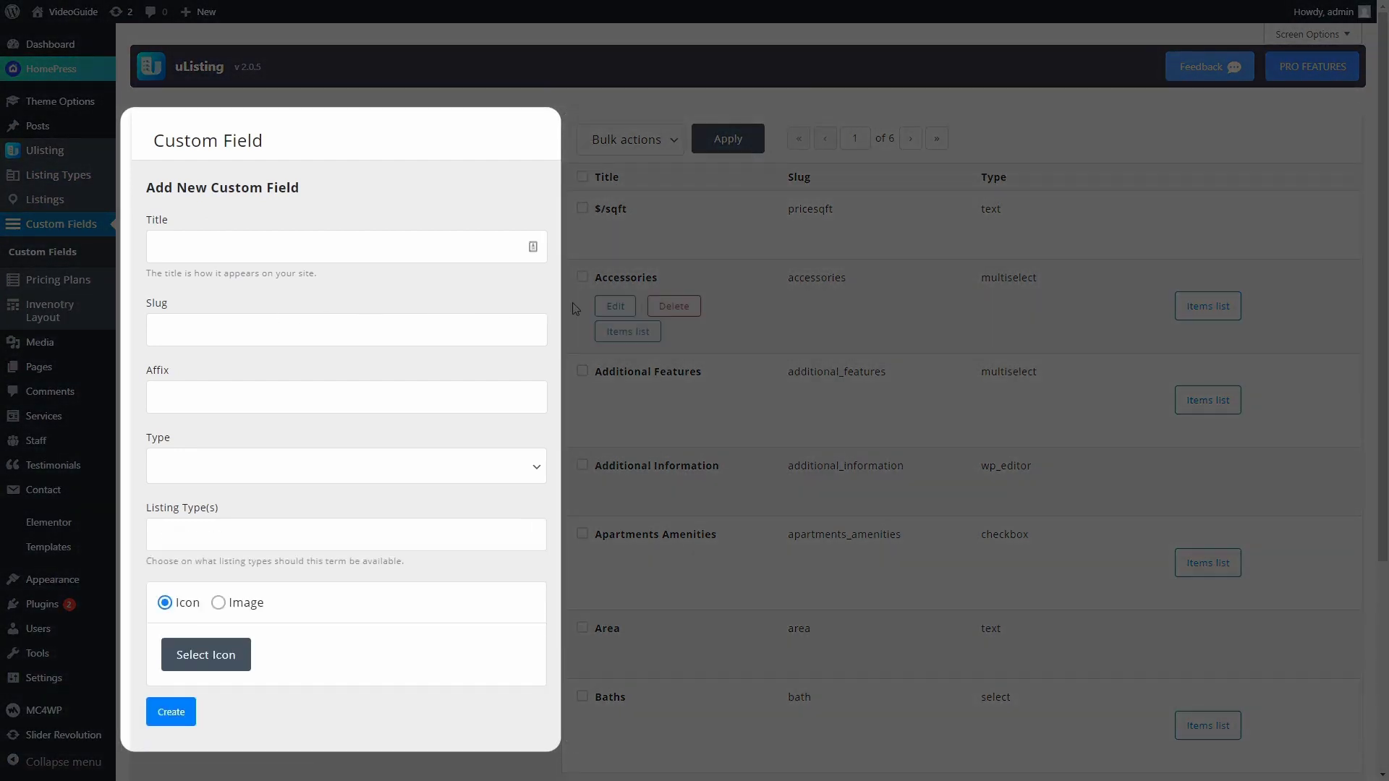
click(334, 245)
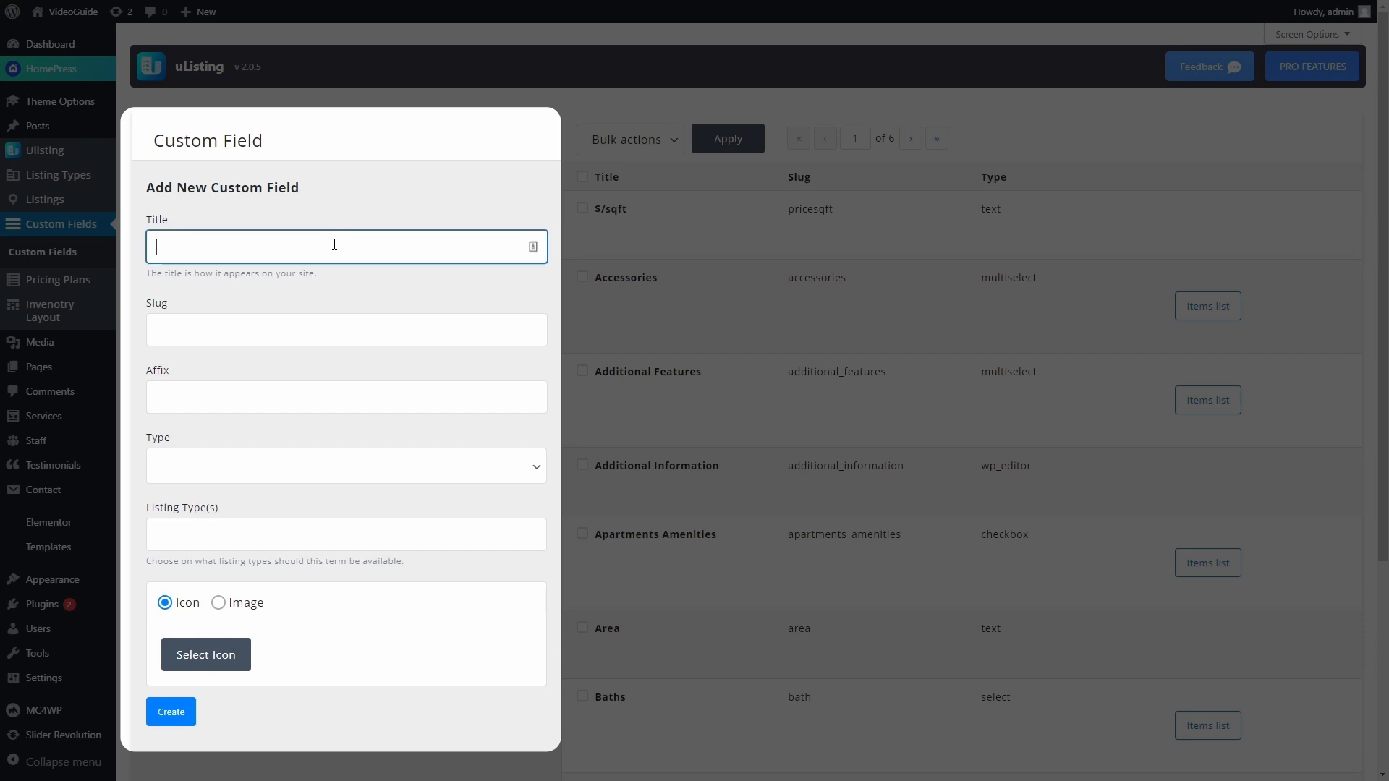
text(Ferrari)
click(374, 470)
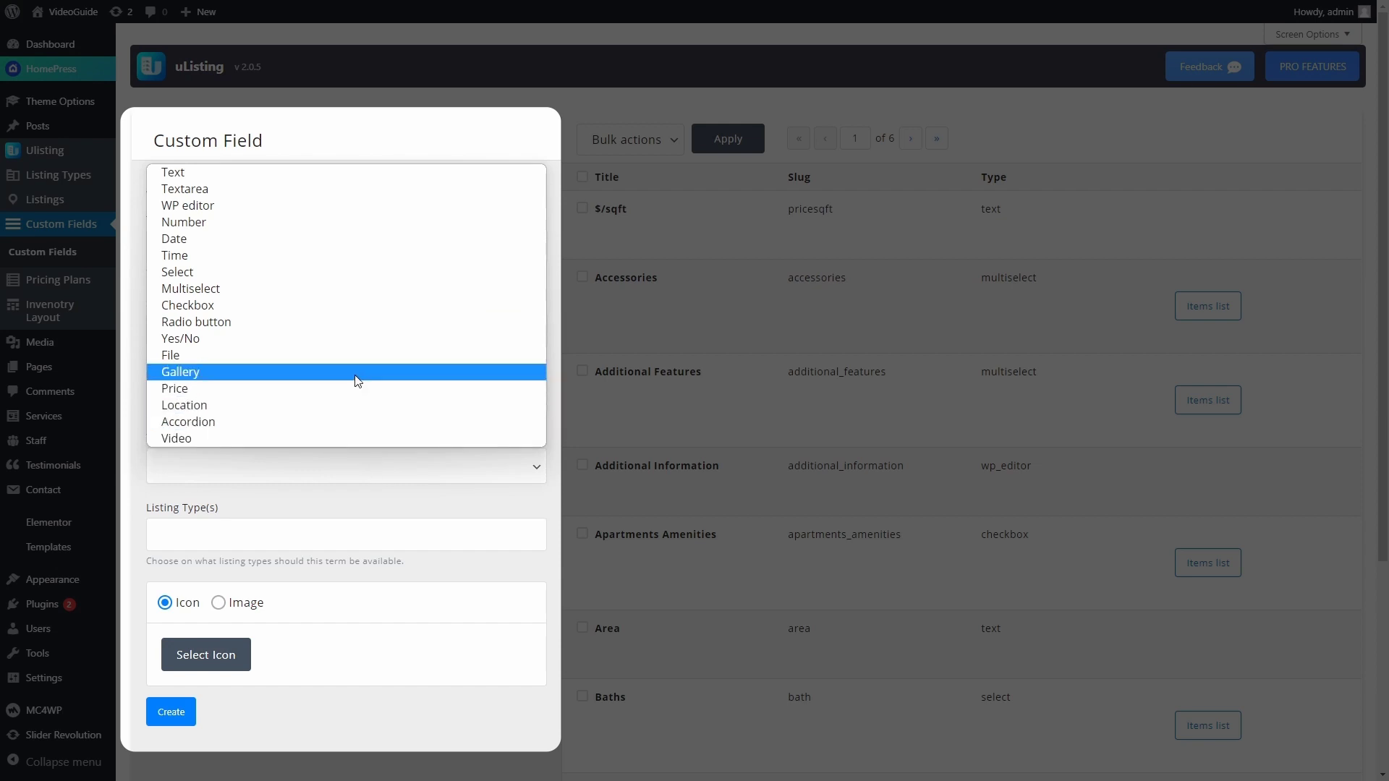
click(359, 373)
click(309, 467)
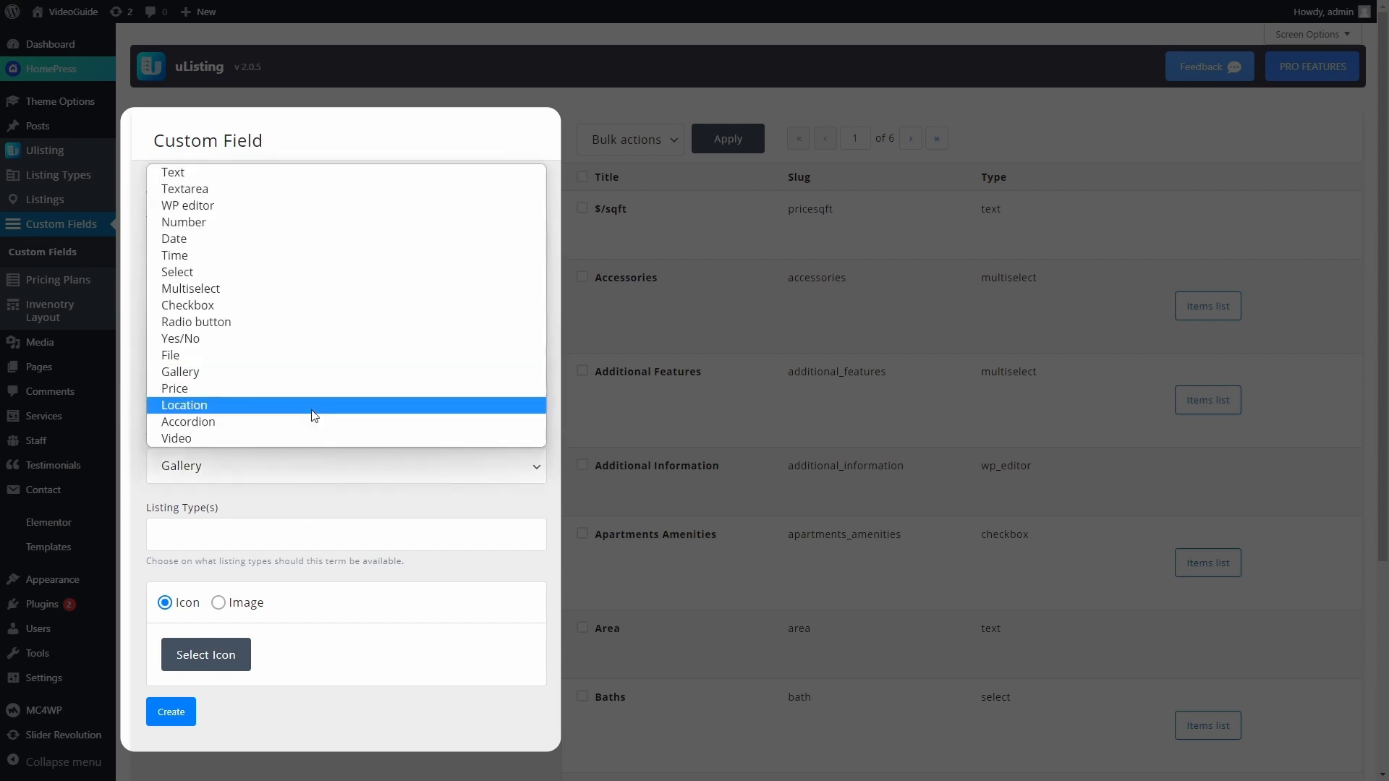
click(319, 316)
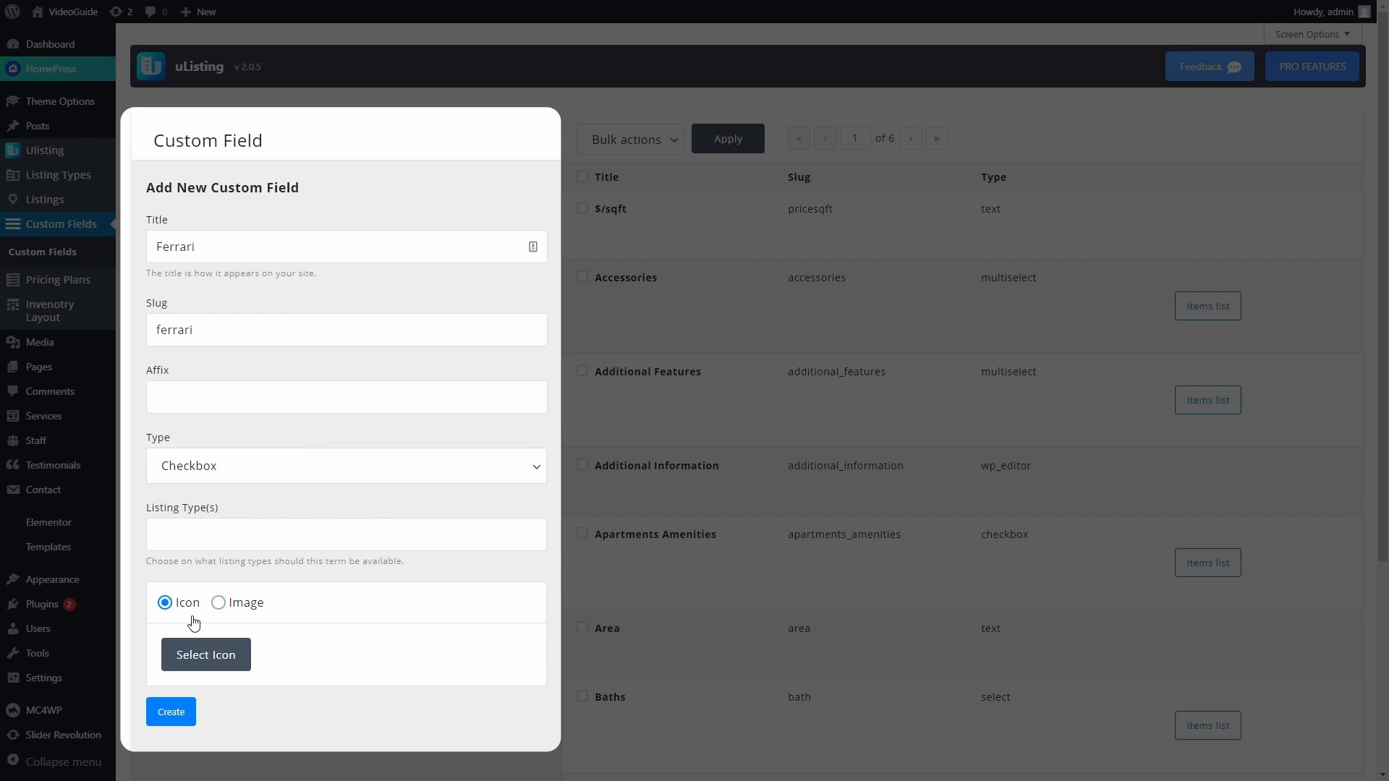
Assign the Ferrari field to the Cars listing type with the Car icon and create it
click(229, 539)
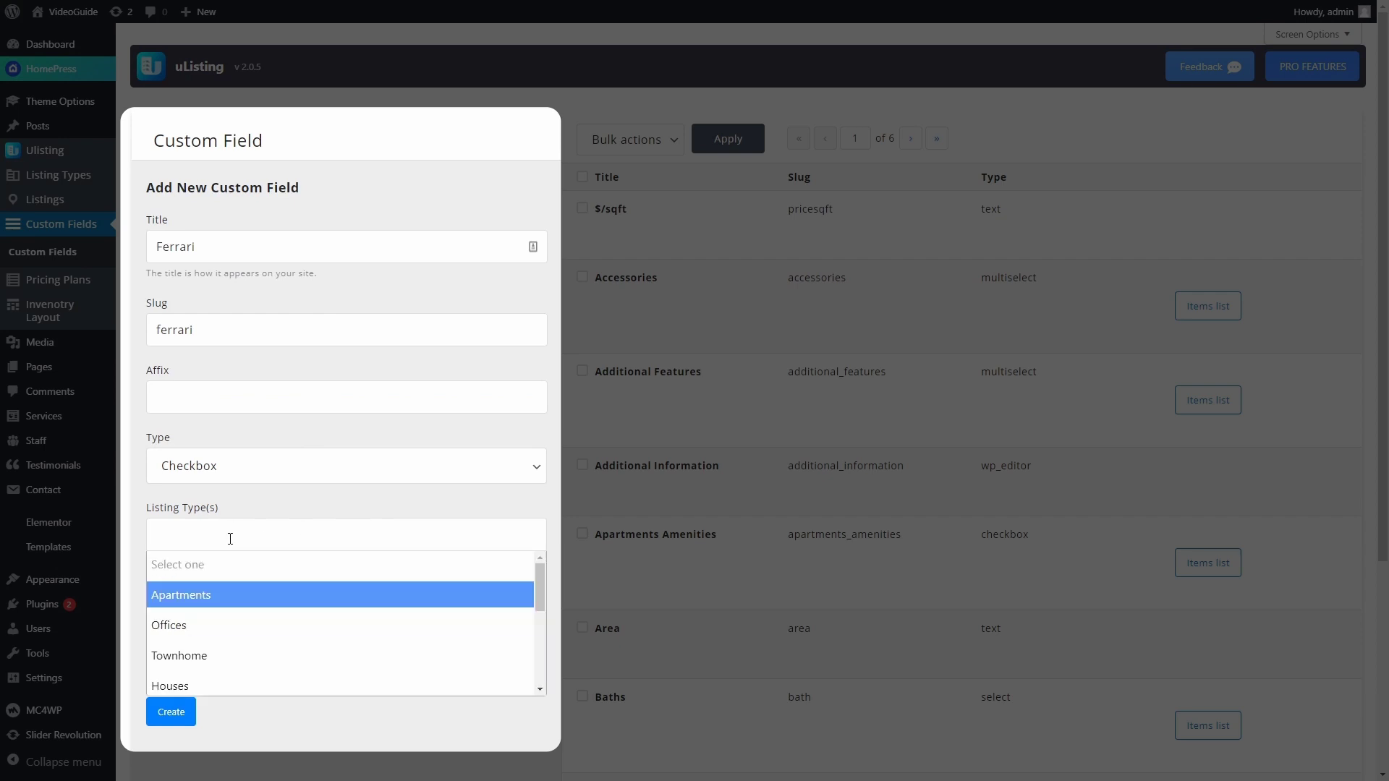
scroll(257, 637, down, 5)
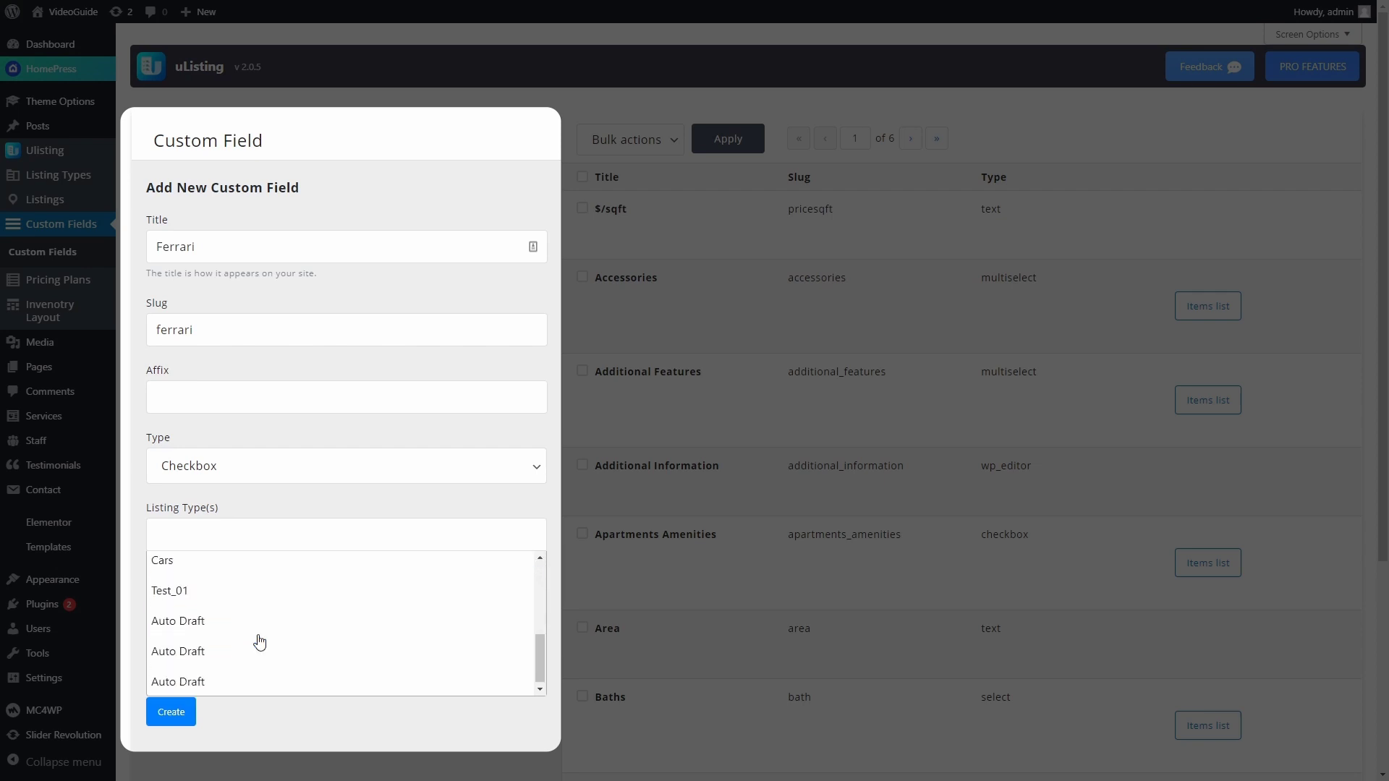
click(272, 568)
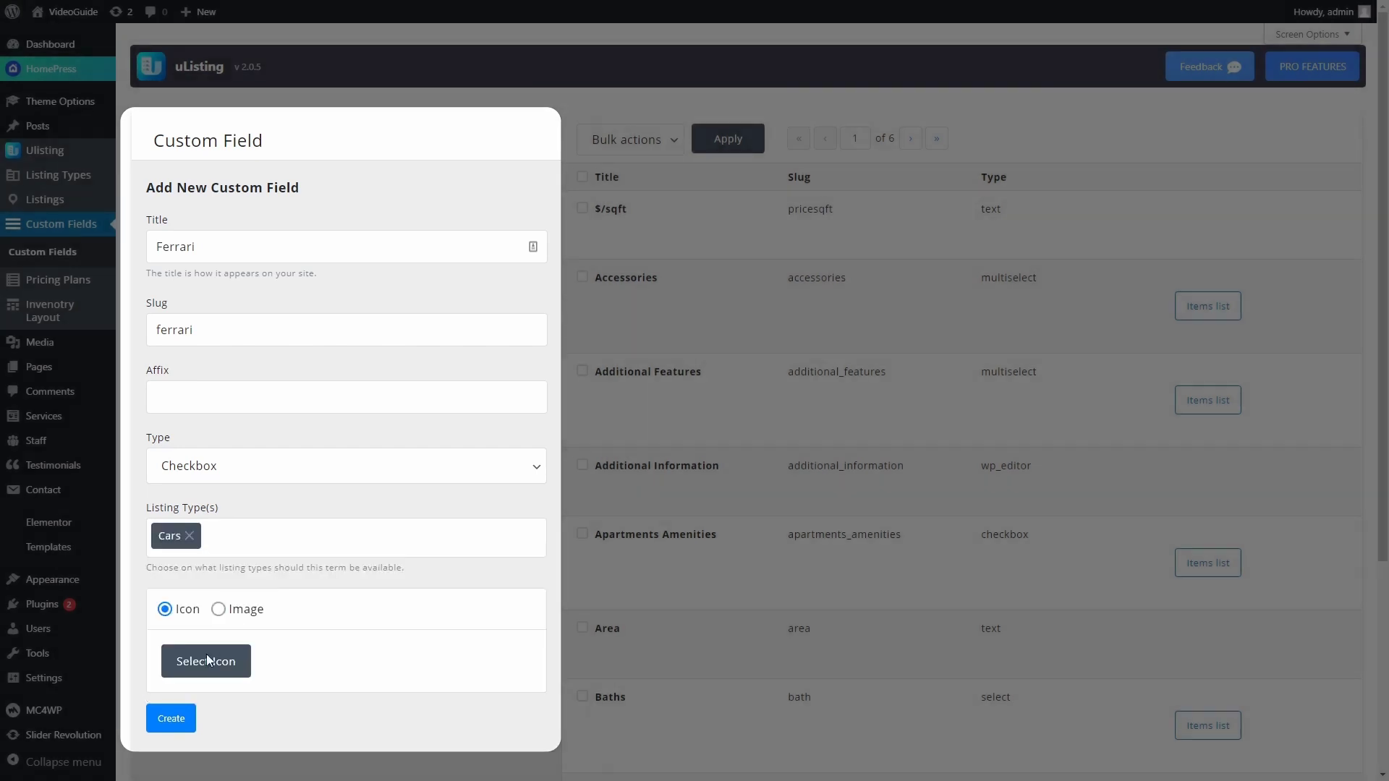
click(208, 660)
click(508, 150)
text(car)
click(483, 207)
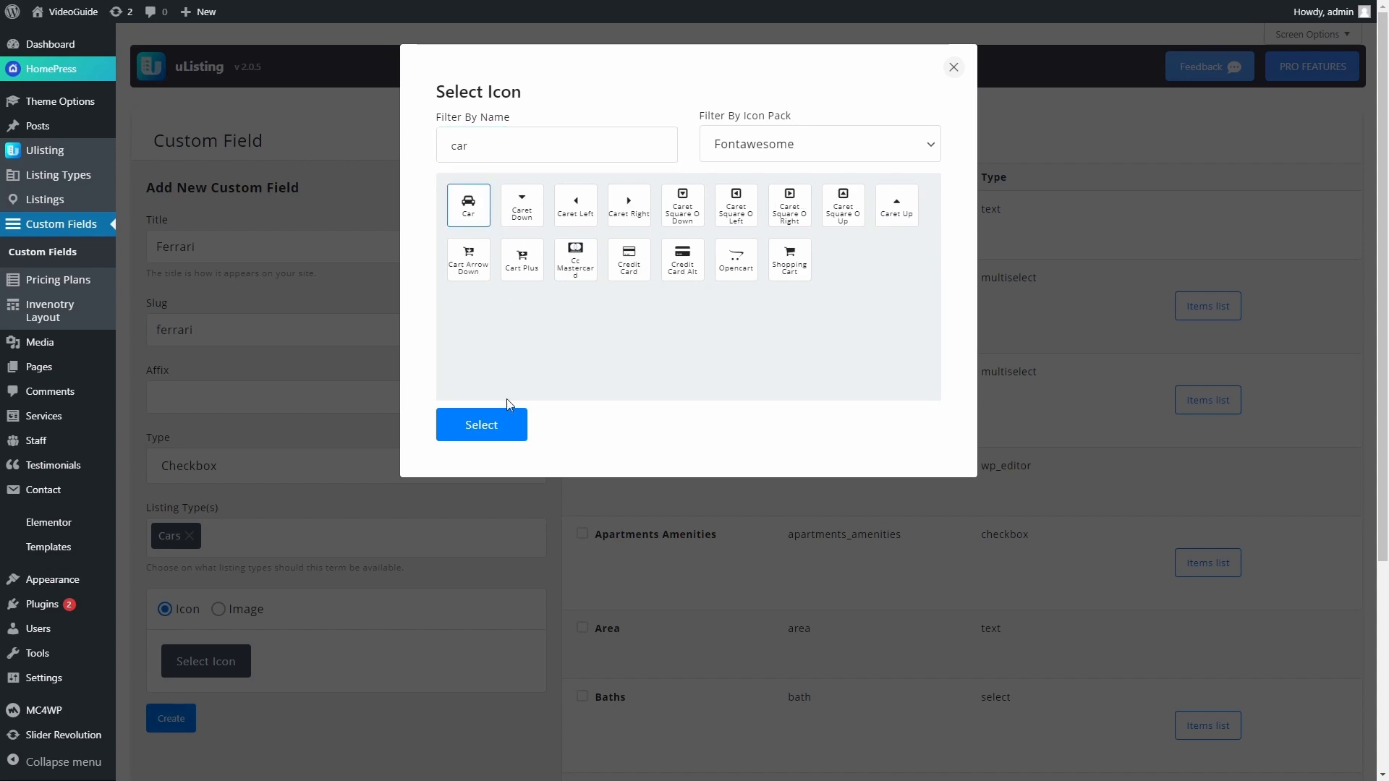
click(506, 431)
click(162, 729)
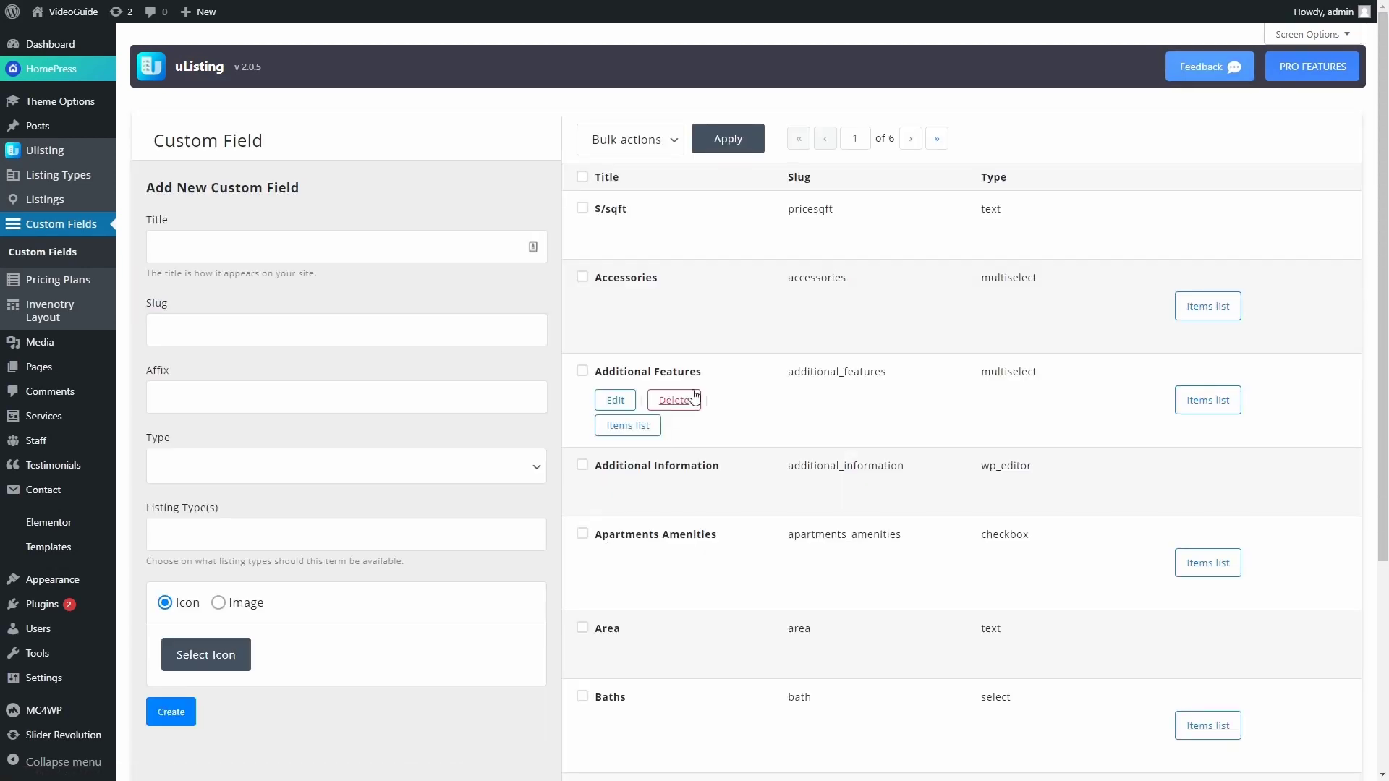
Scroll and page through the custom fields table to the Ferrari checkbox row
scroll(787, 435, down, 3)
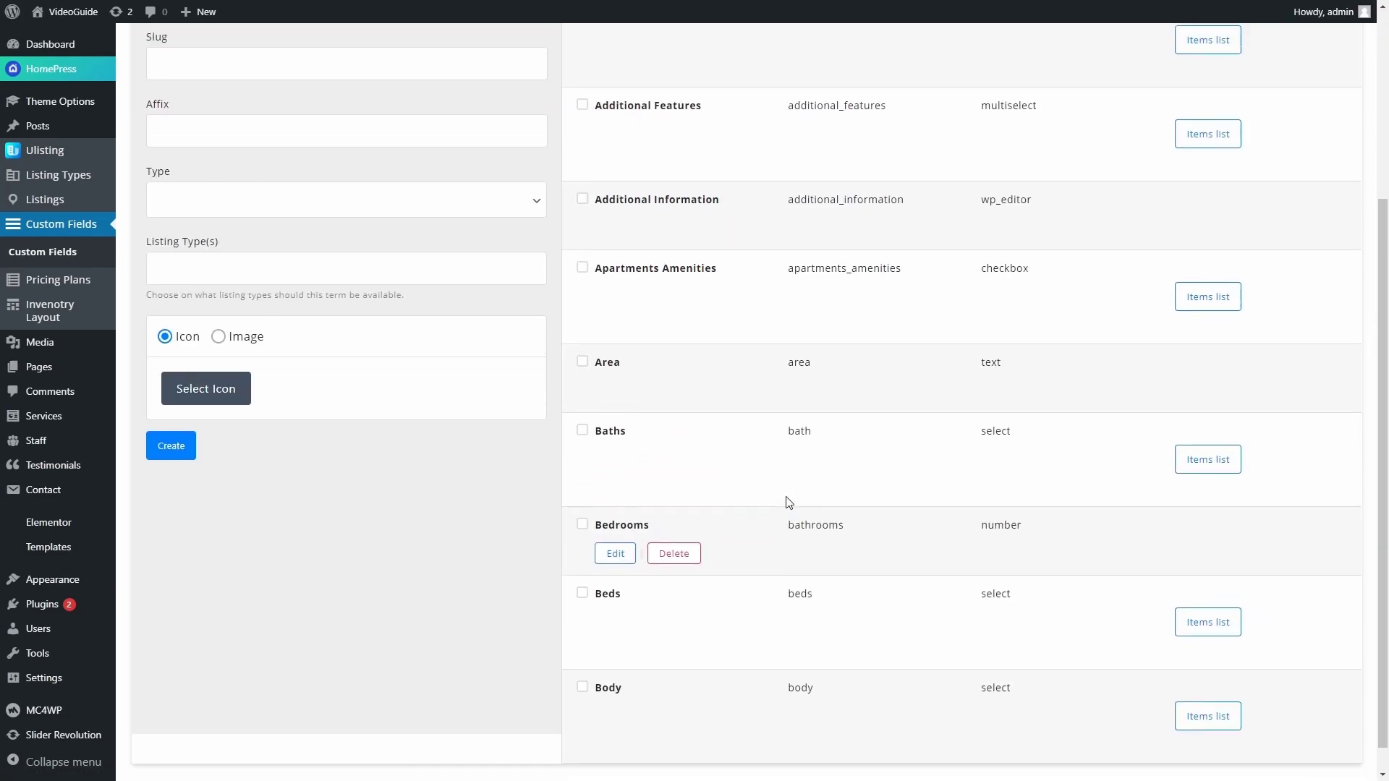
scroll(789, 503, up, 4)
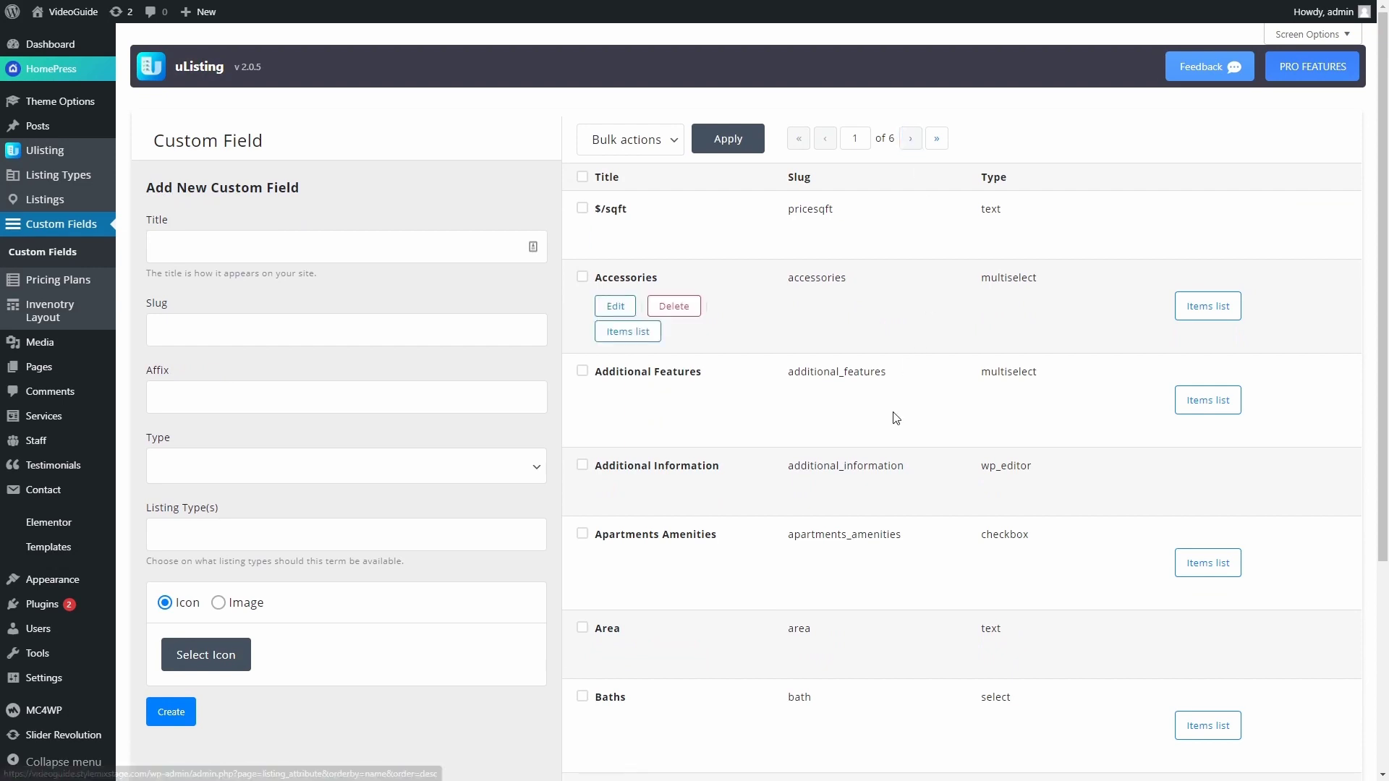
scroll(879, 432, down, 4)
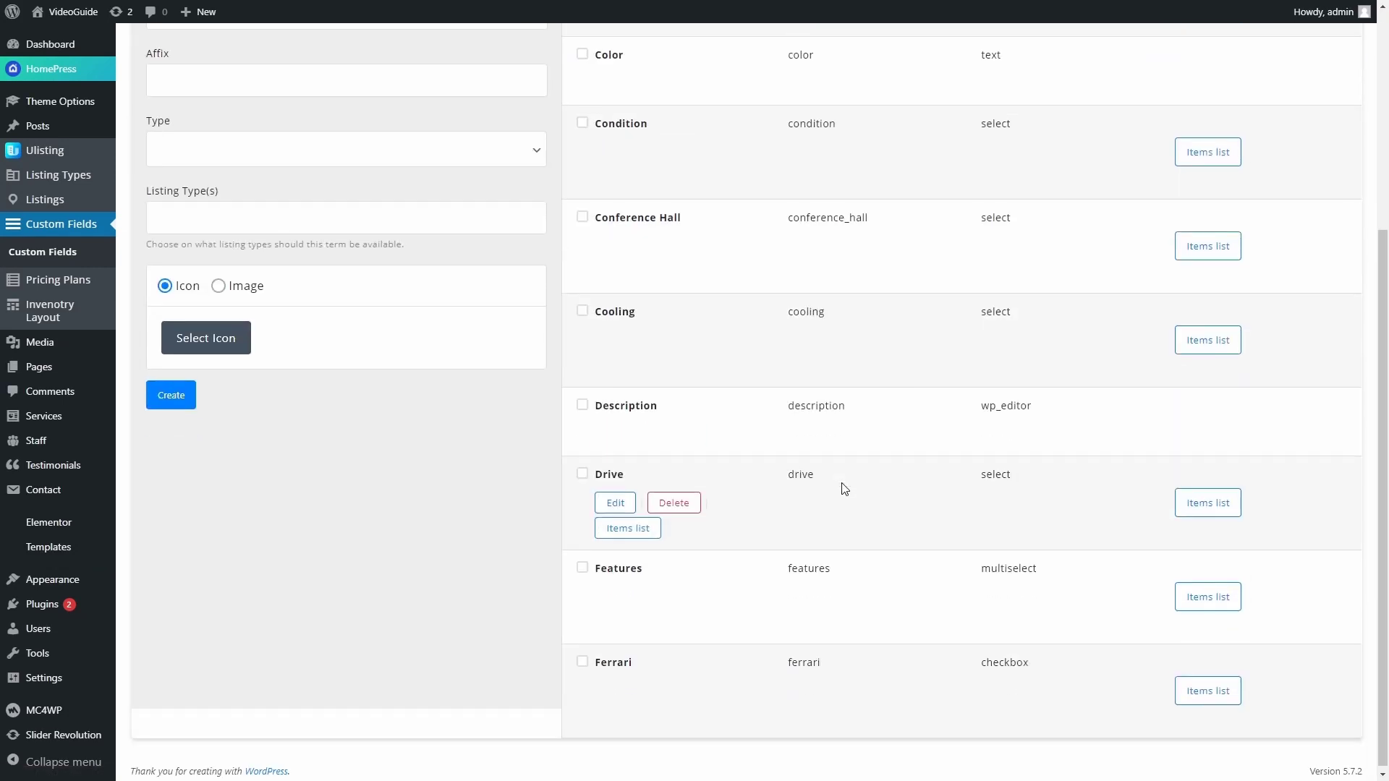
mouse_move(700, 710)
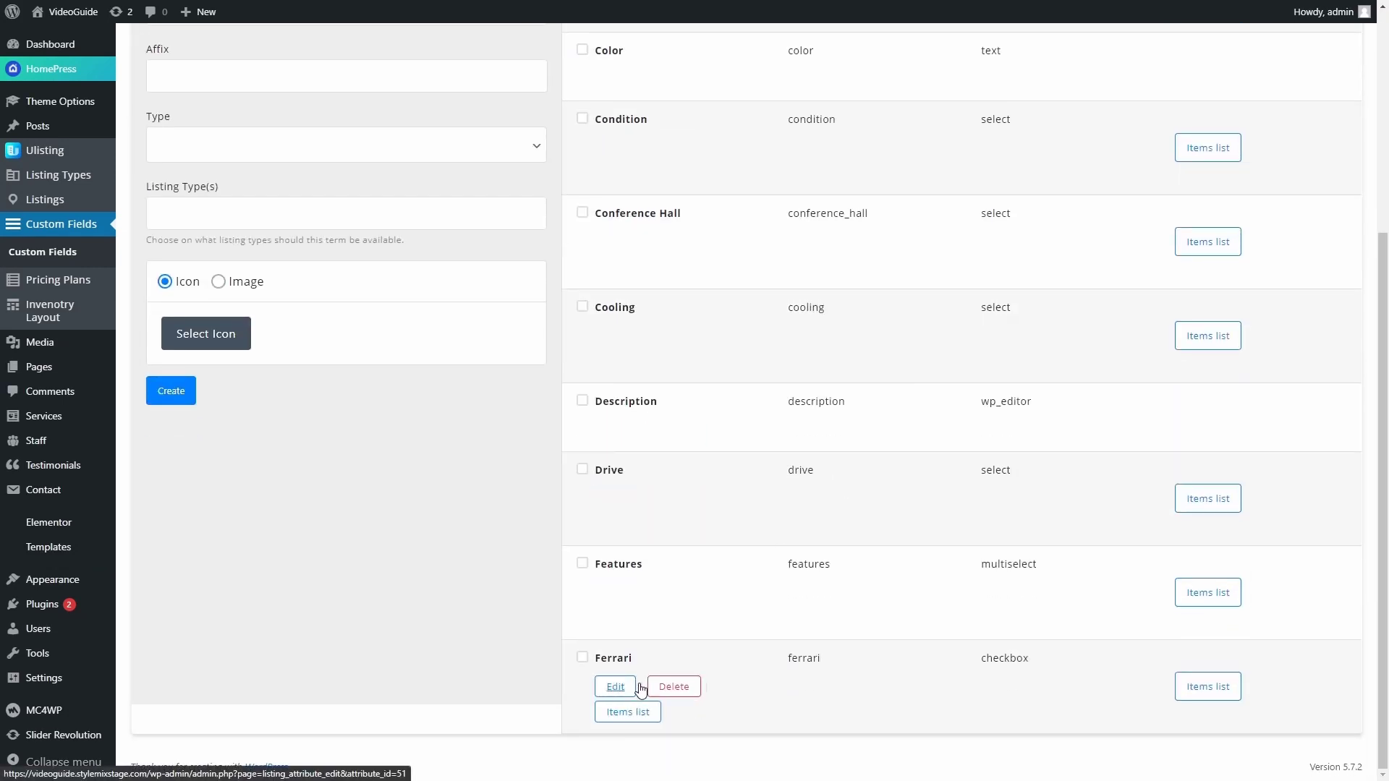
mouse_move(674, 625)
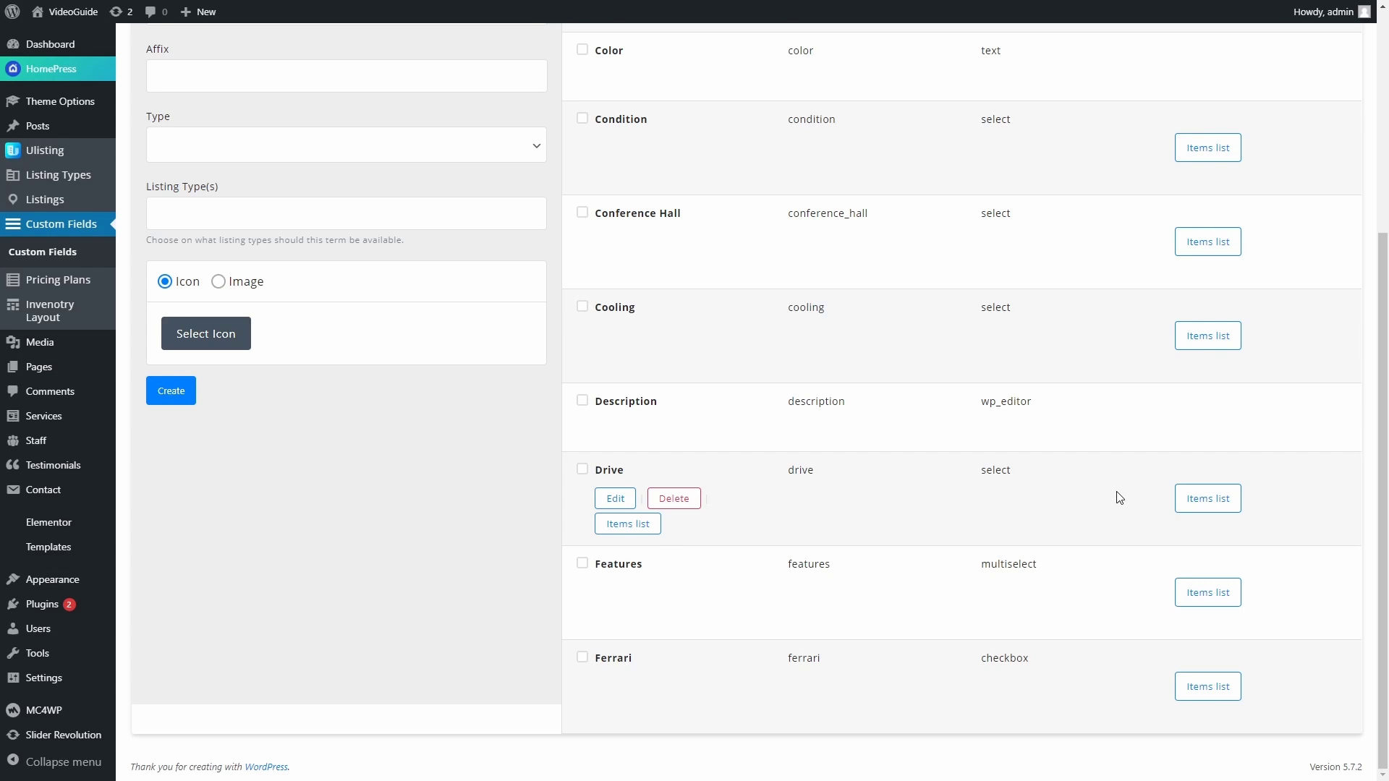
Open the Drive field's items list and enter option Test described 'This is for test'
click(1193, 509)
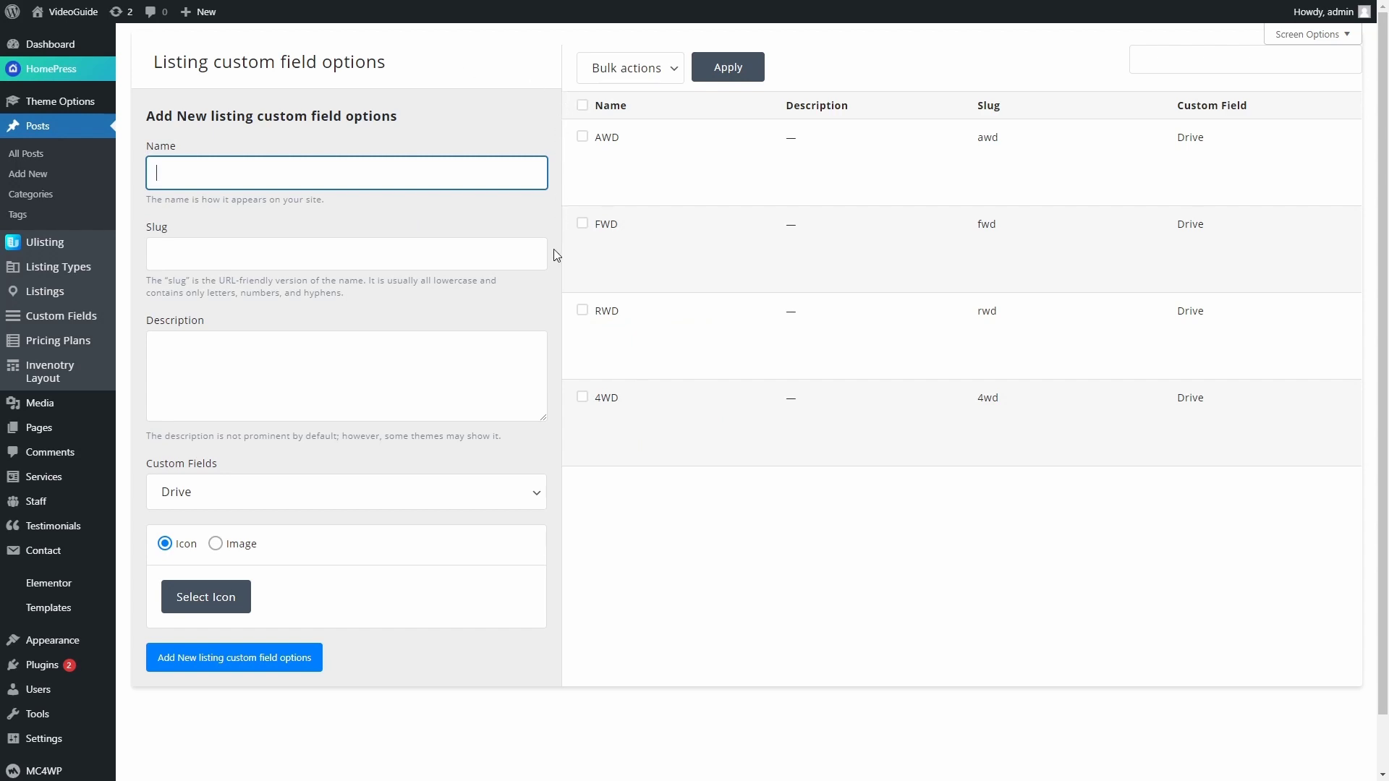
mouse_move(567, 344)
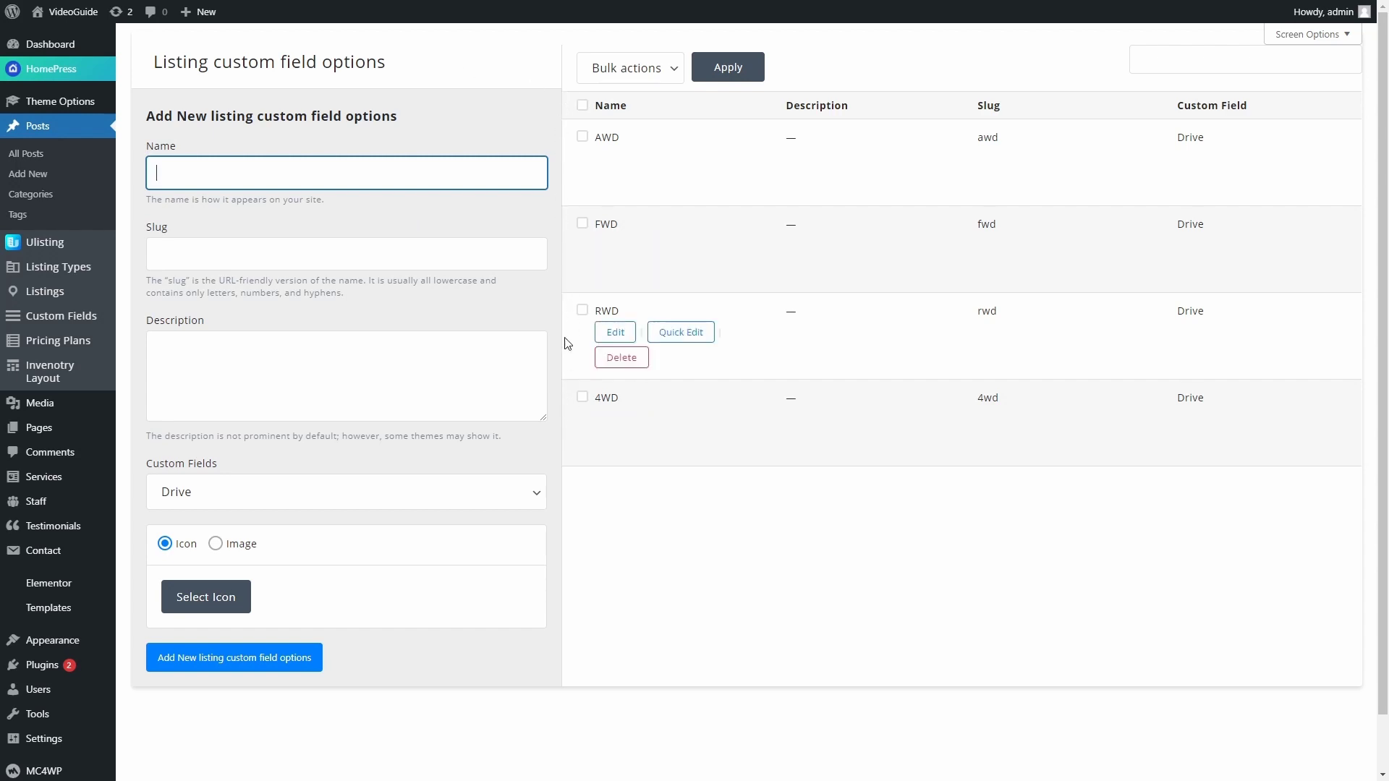
mouse_move(648, 180)
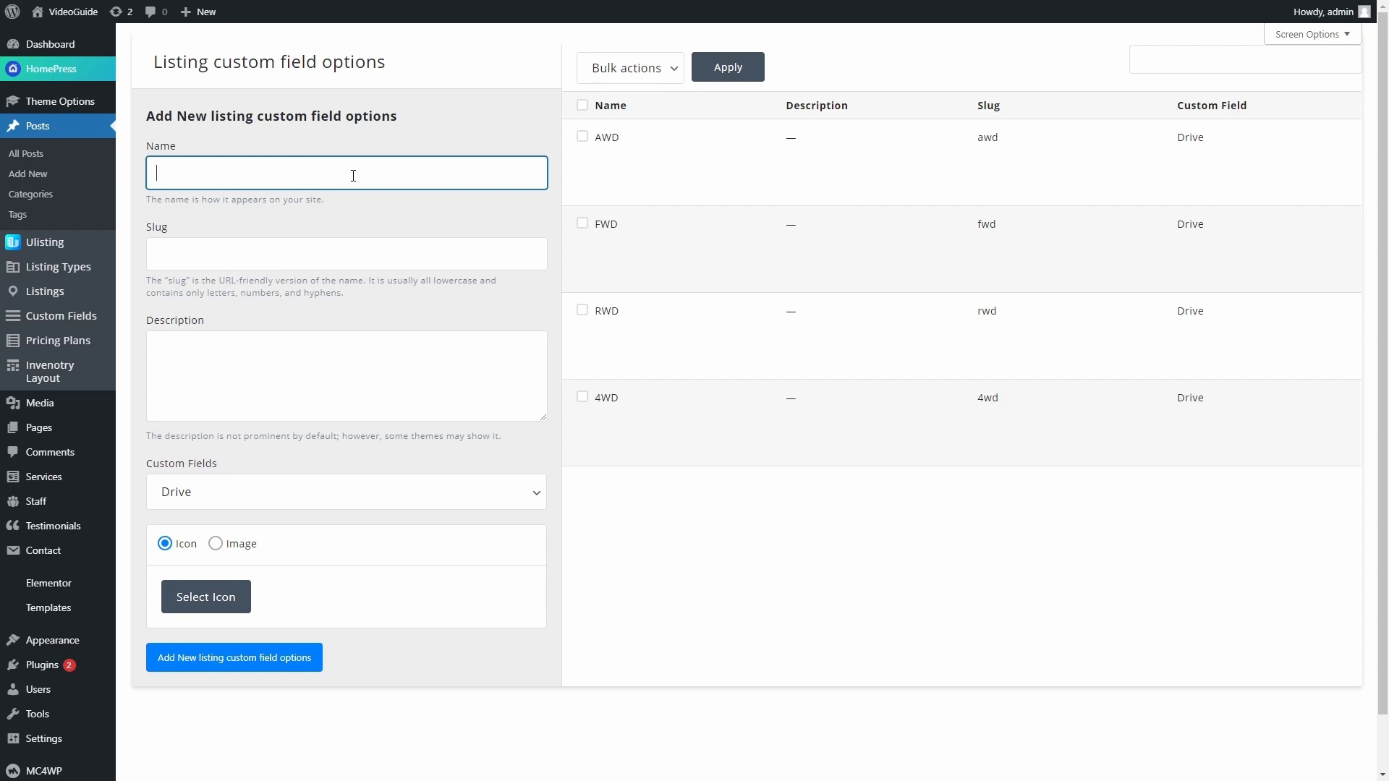
text(est)
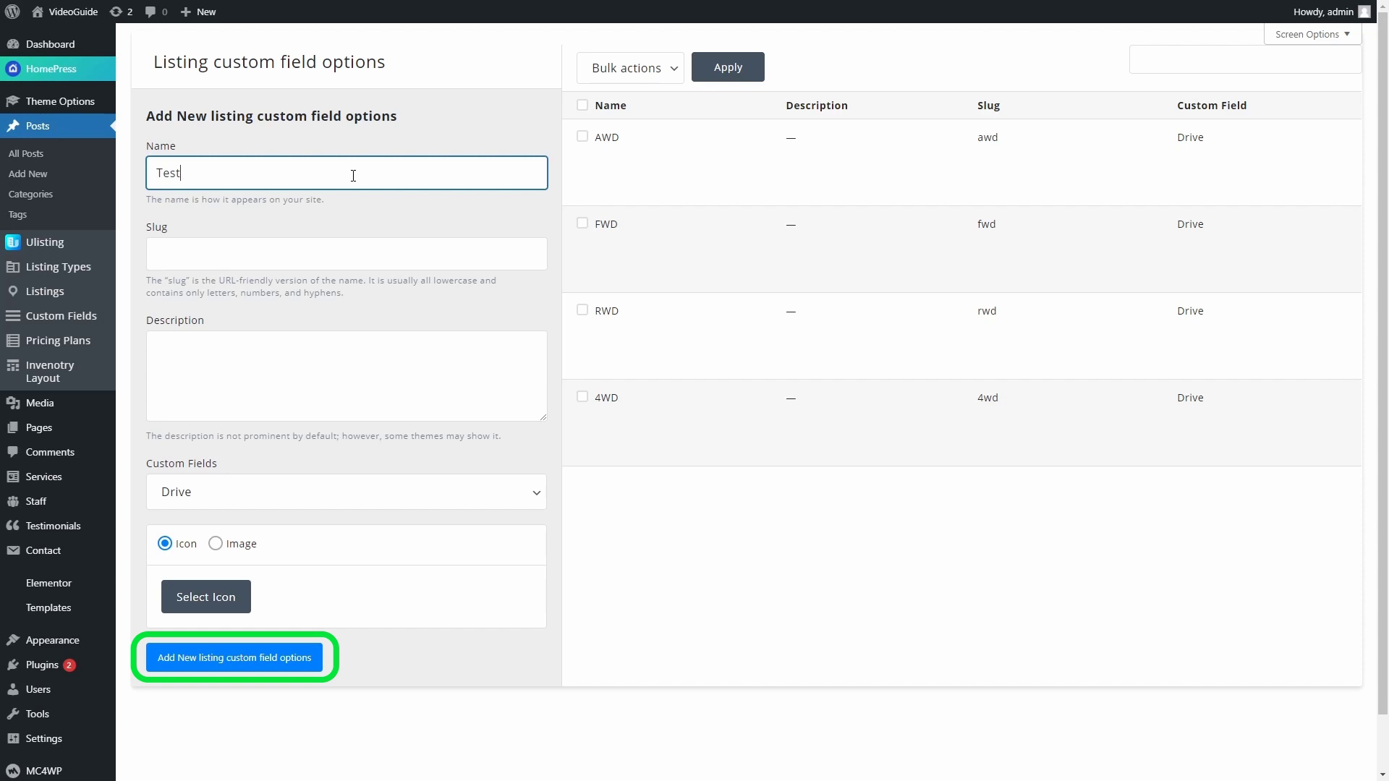
click(251, 369)
text(Th)
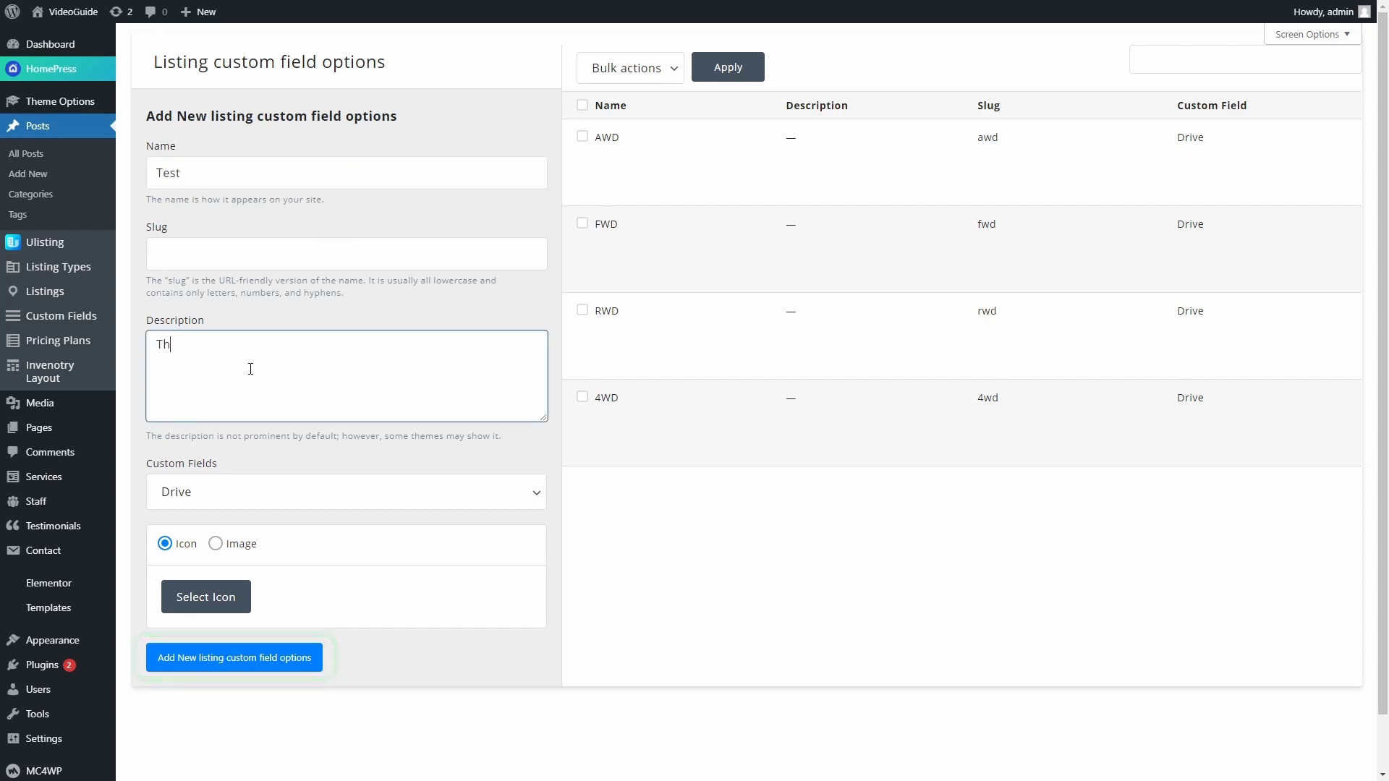
text(is is for test)
click(277, 458)
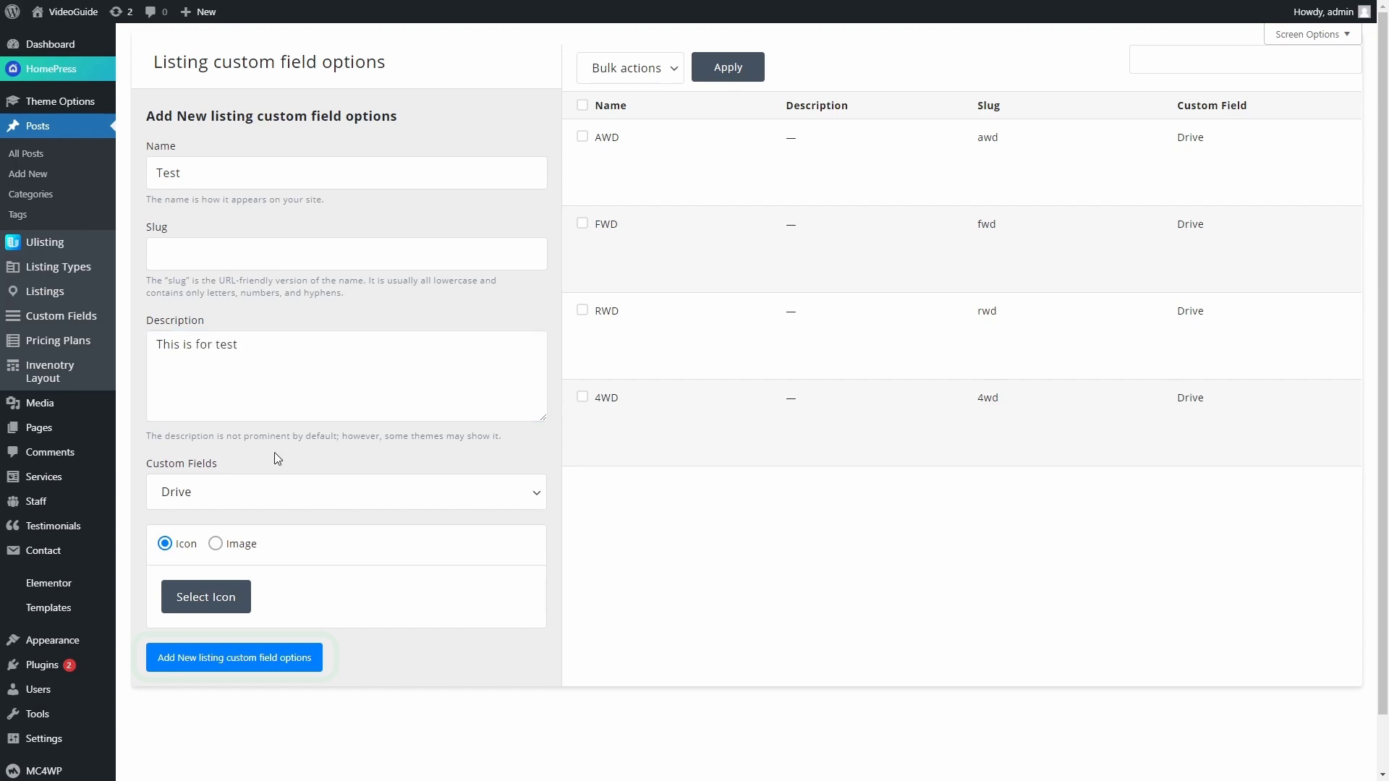
click(160, 502)
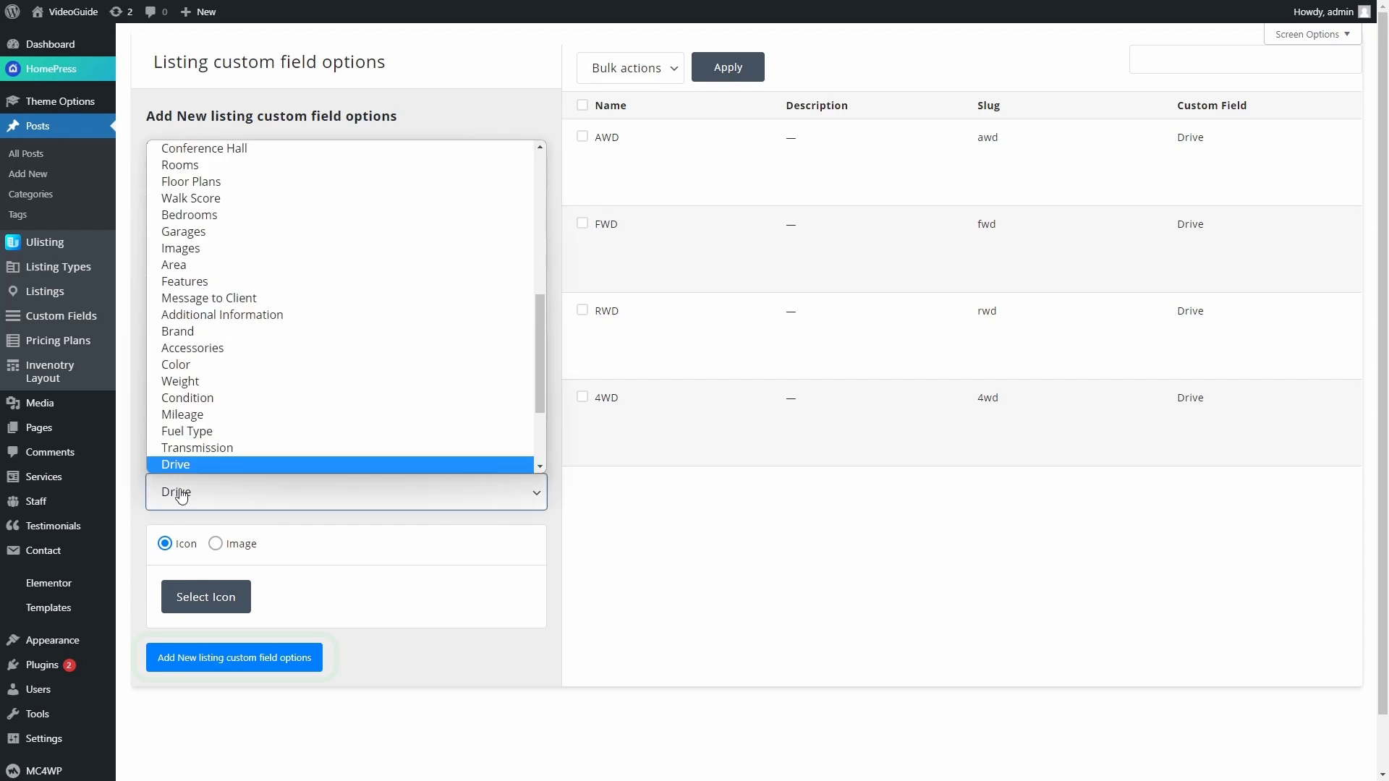